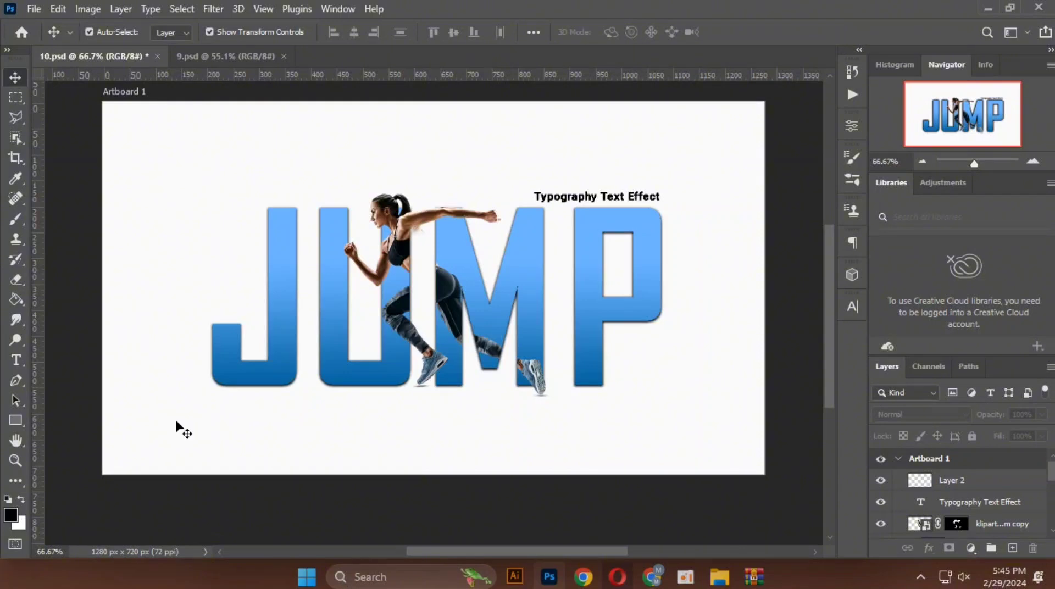
Step: Create a new 1920 x 1080 px document at 72 ppi with a white background
click(34, 8)
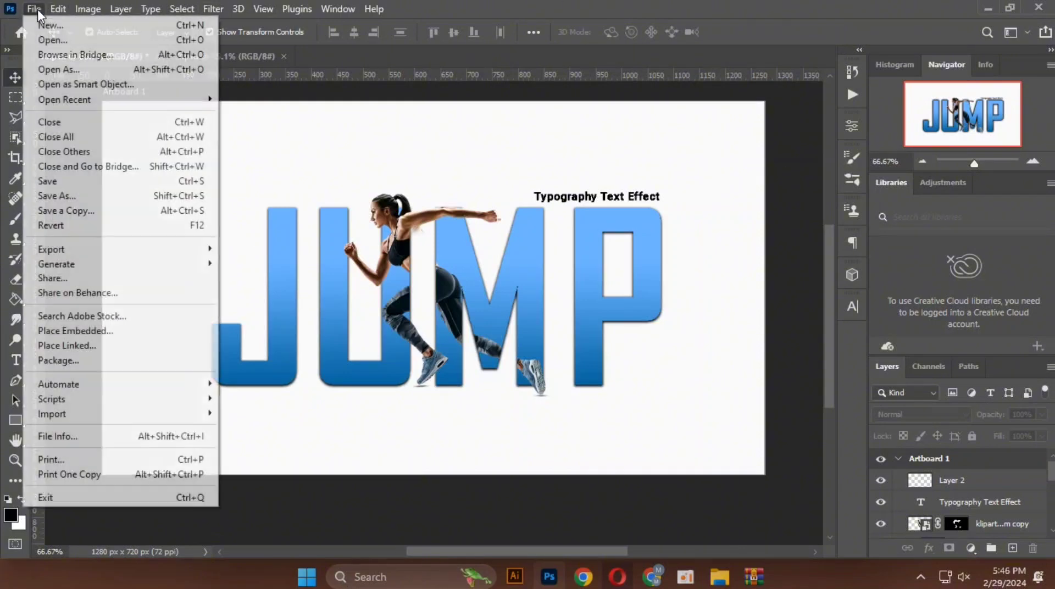
click(40, 22)
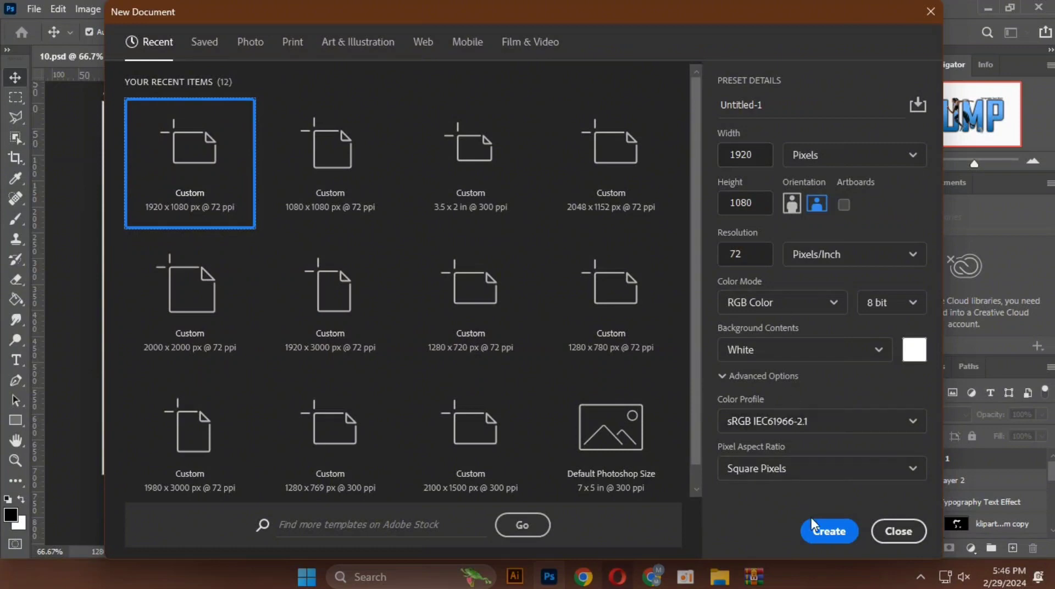
click(825, 531)
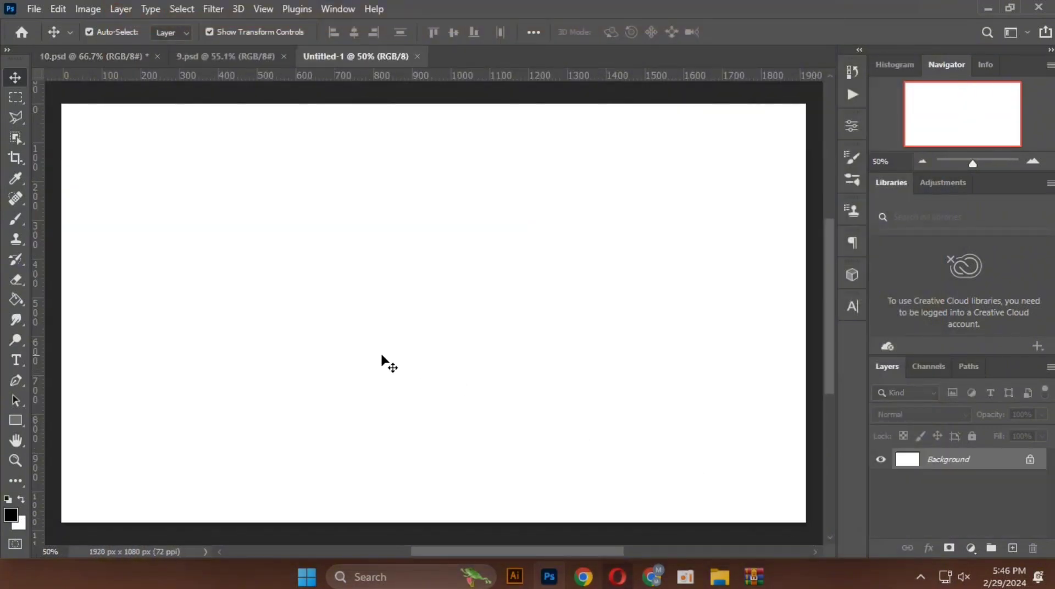
Step: Add the text JUMP on the canvas in red 72 pt Impact
click(14, 363)
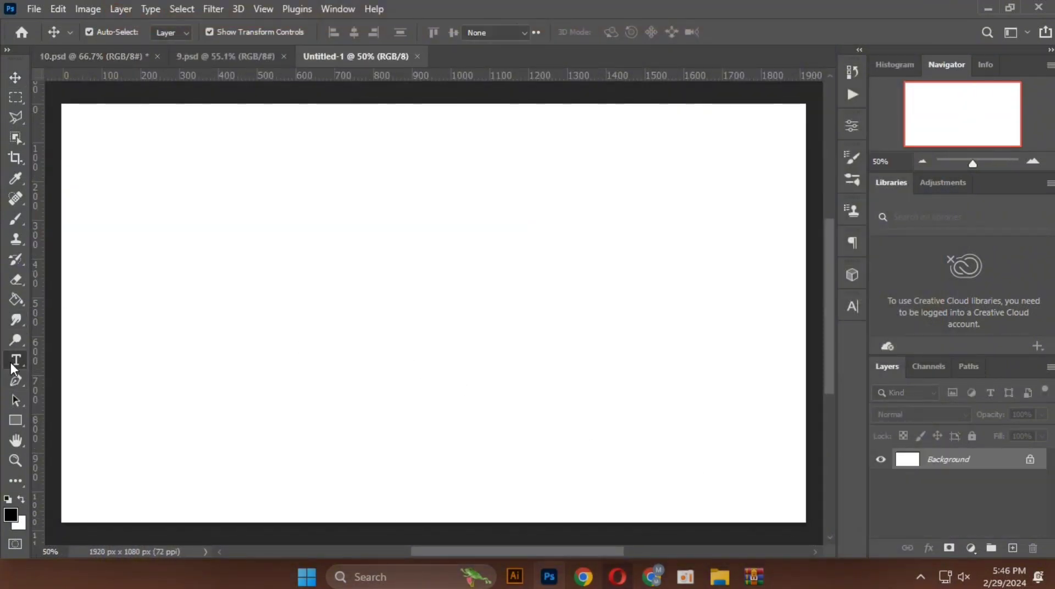
click(315, 293)
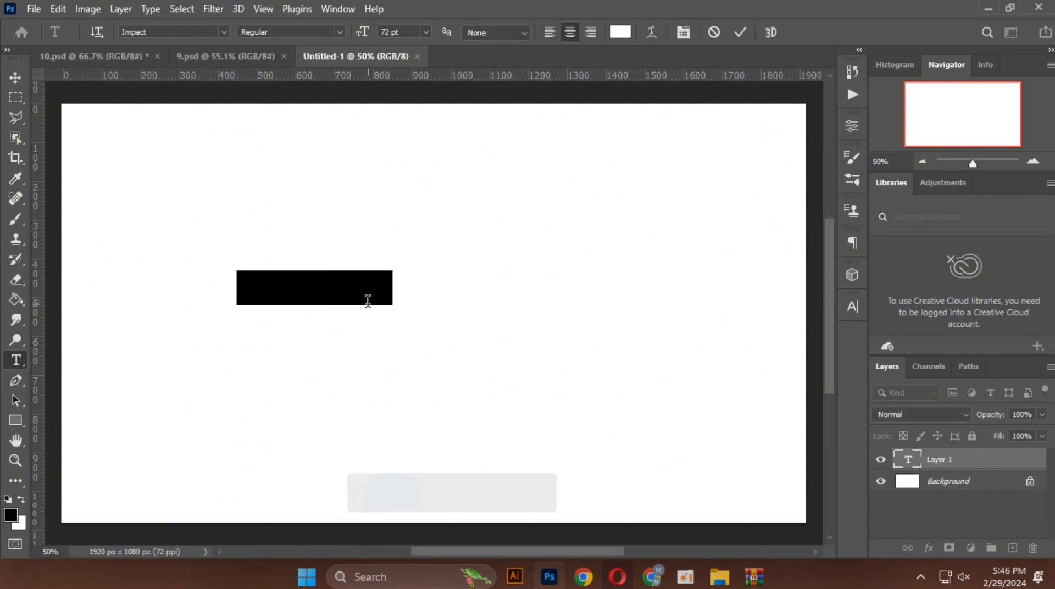
click(620, 32)
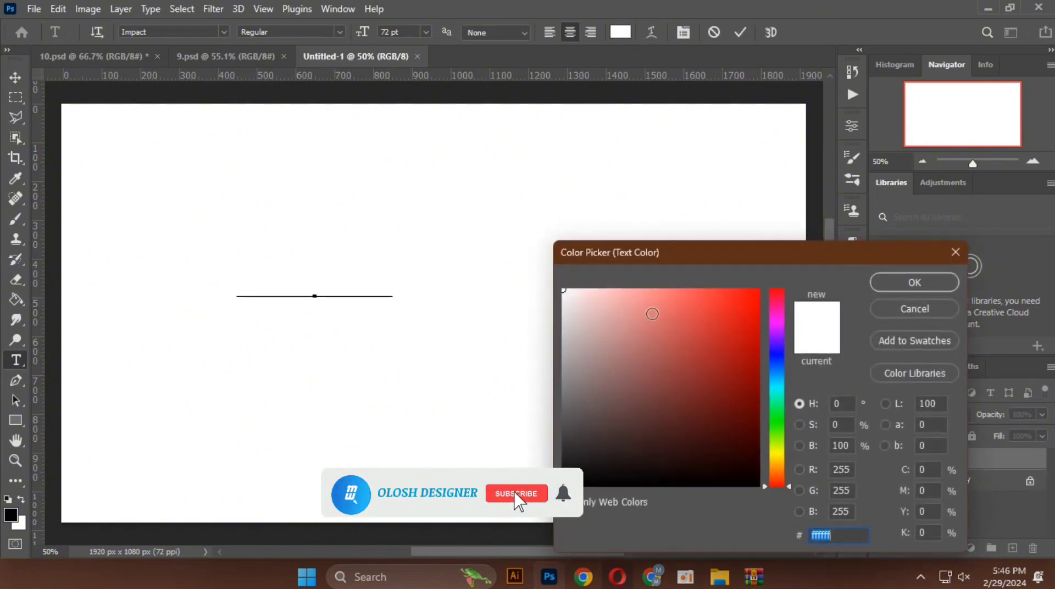
drag(654, 312, 789, 288)
click(919, 293)
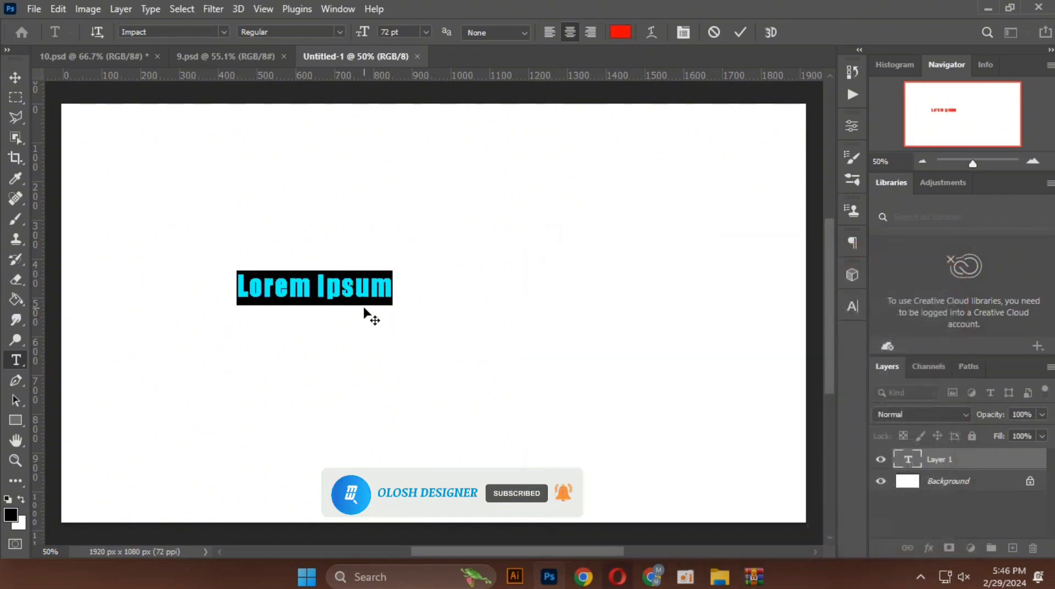
key(ctrl+Left)
key(ctrl+a)
text(JUMP)
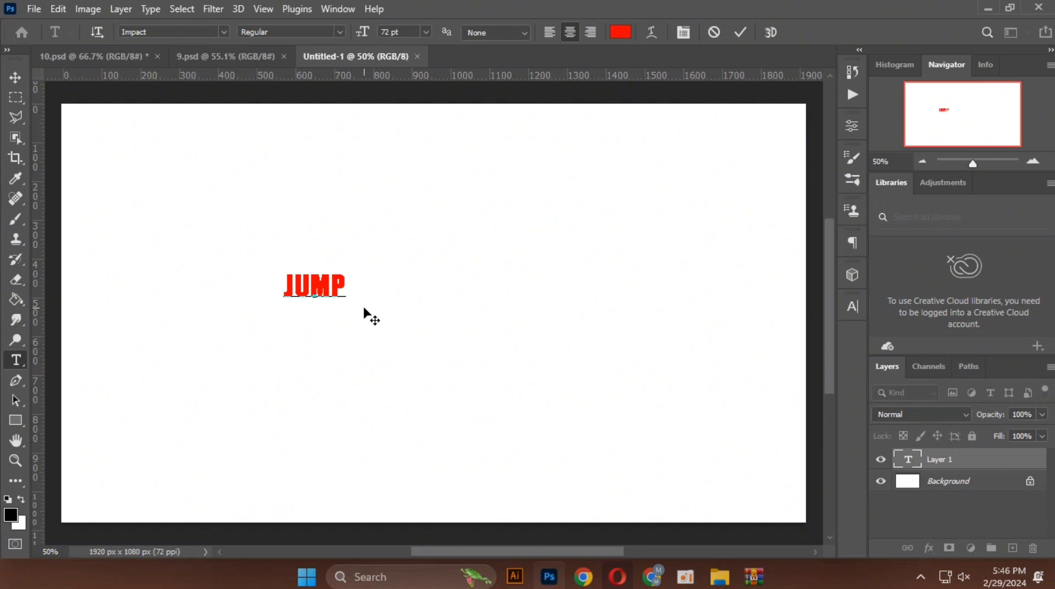
double_click(339, 287)
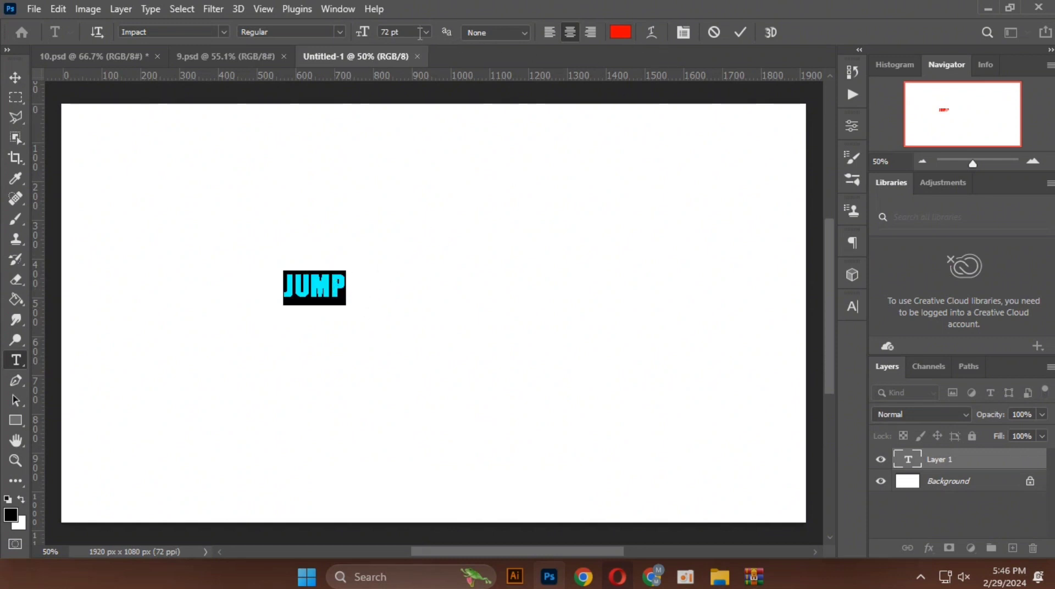
click(741, 33)
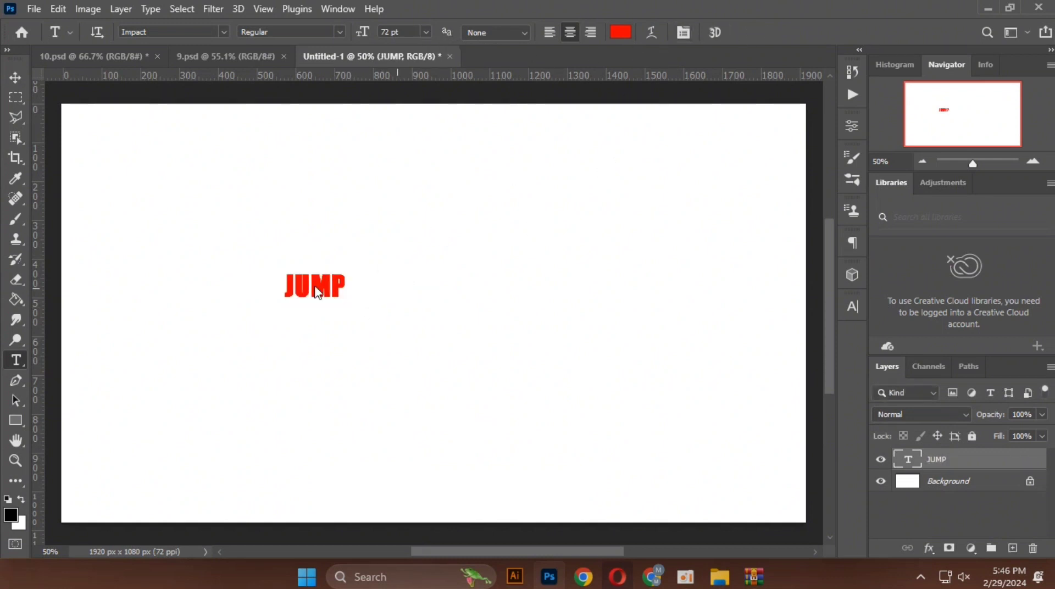
Step: Scale the JUMP text up to about 755% and position it near the middle of the canvas
click(15, 77)
drag(347, 283, 704, 339)
drag(614, 301, 573, 317)
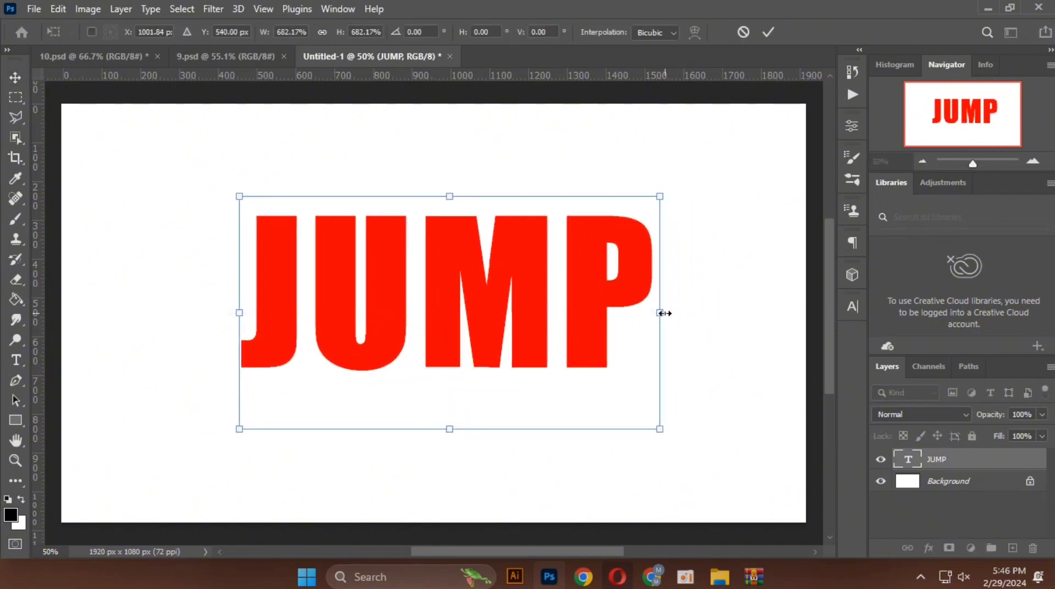
drag(660, 313, 701, 312)
drag(621, 324, 576, 332)
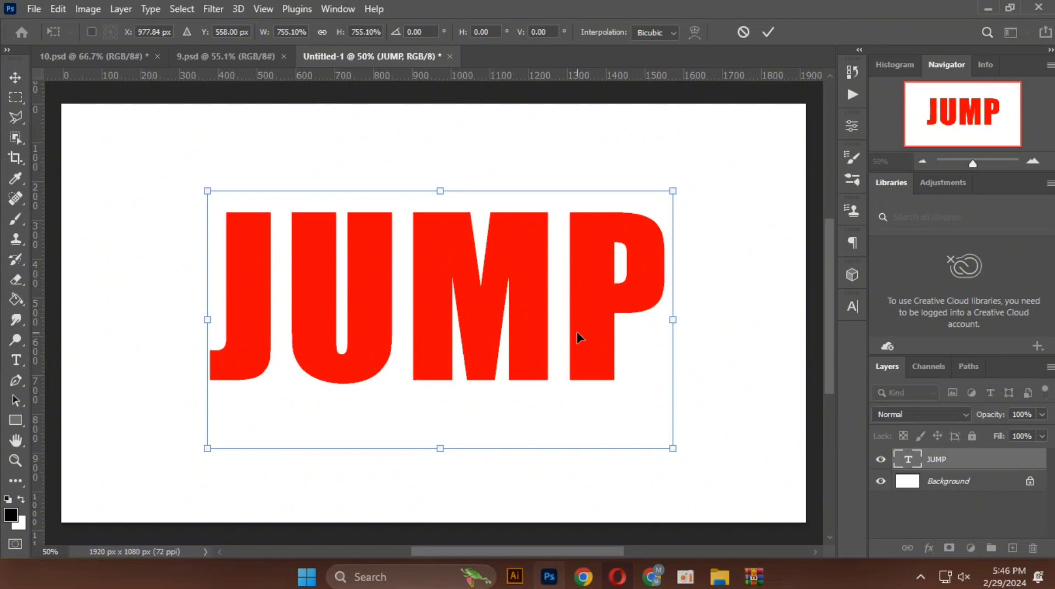
click(768, 31)
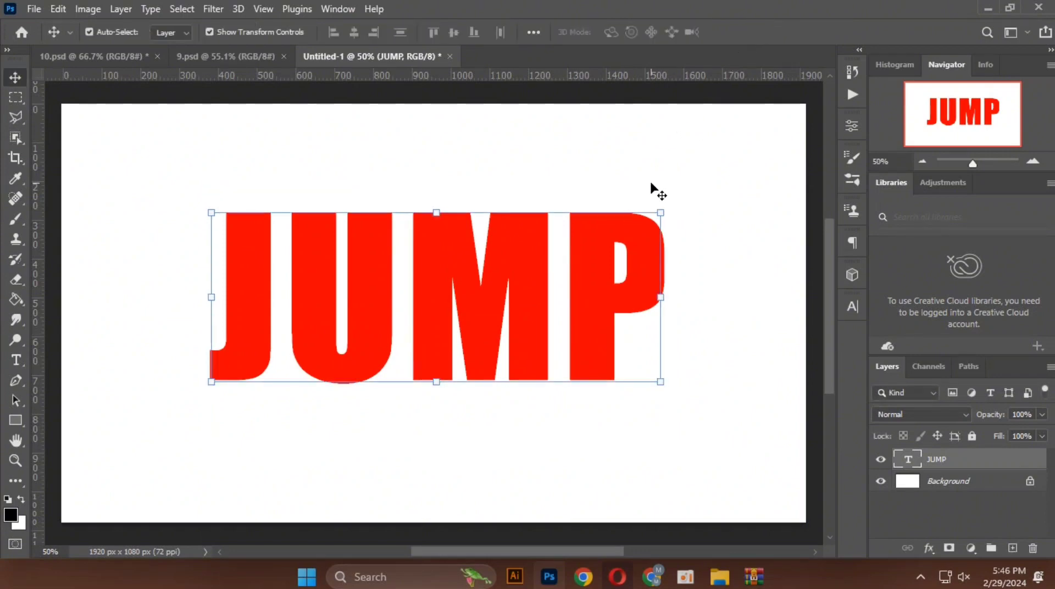
click(544, 192)
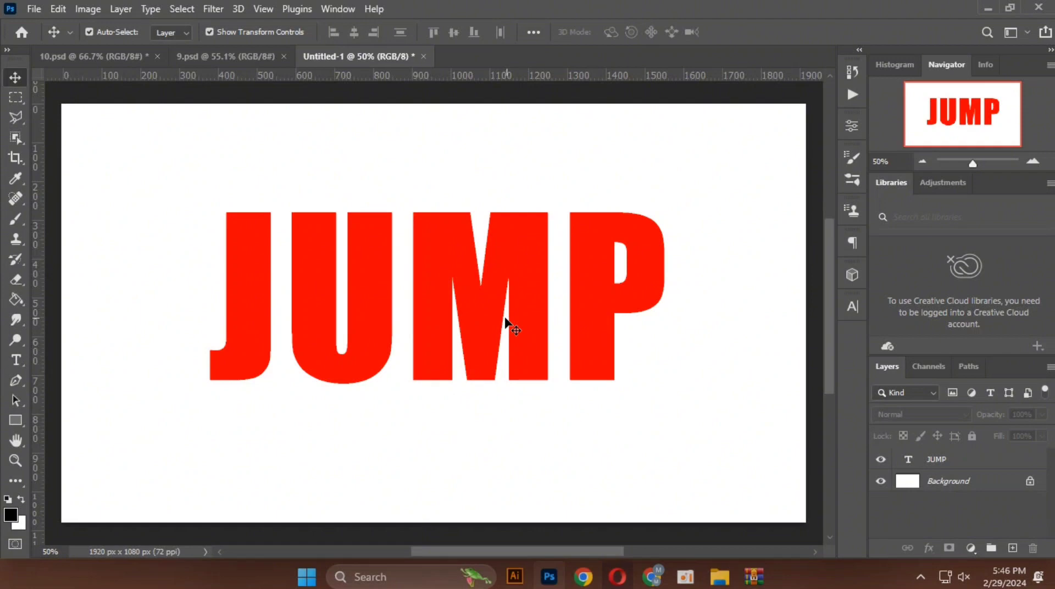
Step: Apply a Gradient Overlay to the JUMP text using the light-to-dark blue Eigene gradient preset
click(440, 325)
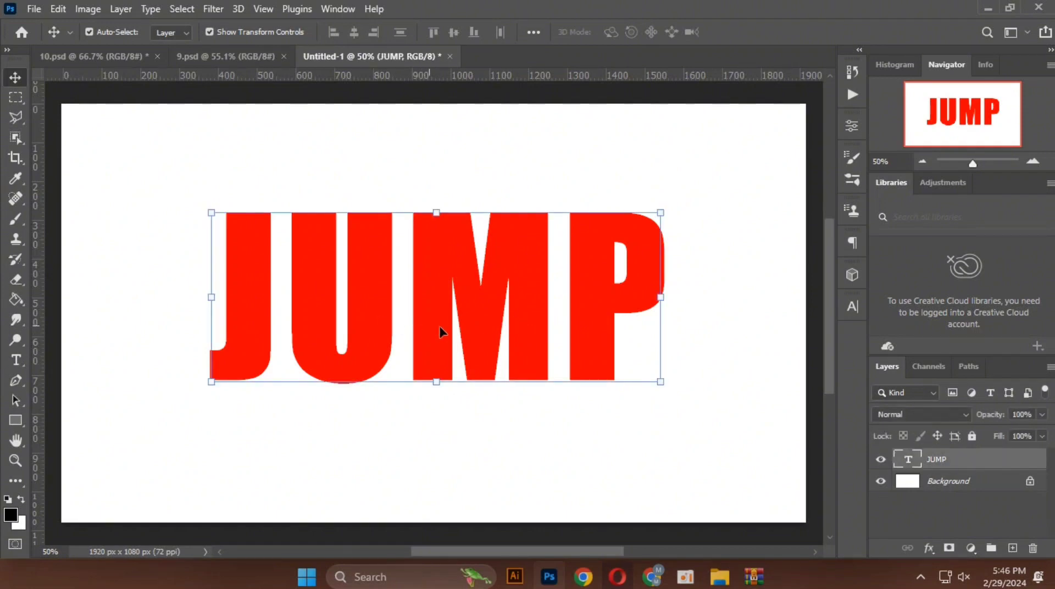
click(929, 548)
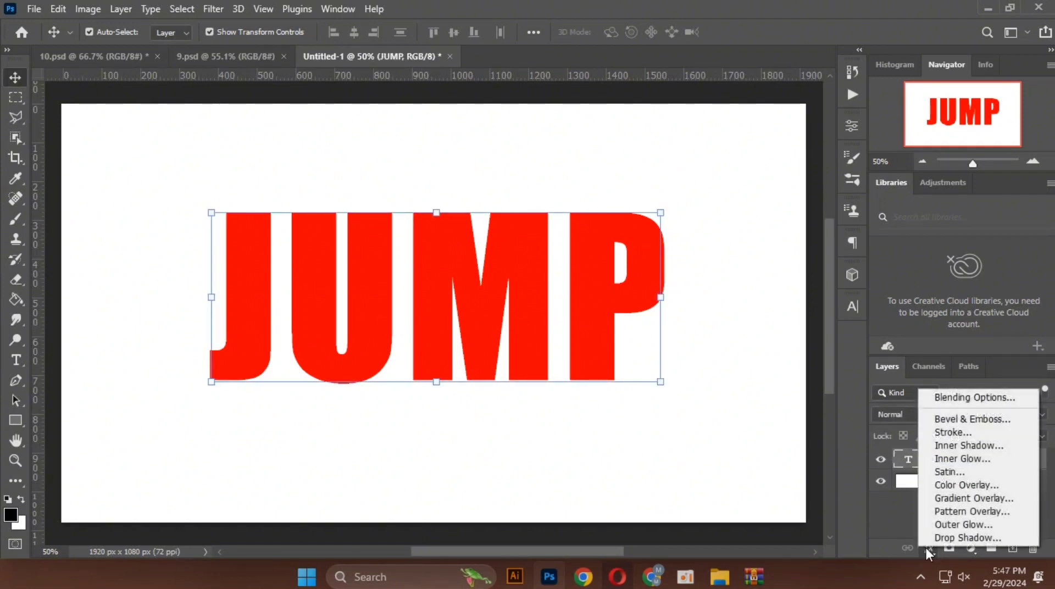
click(968, 498)
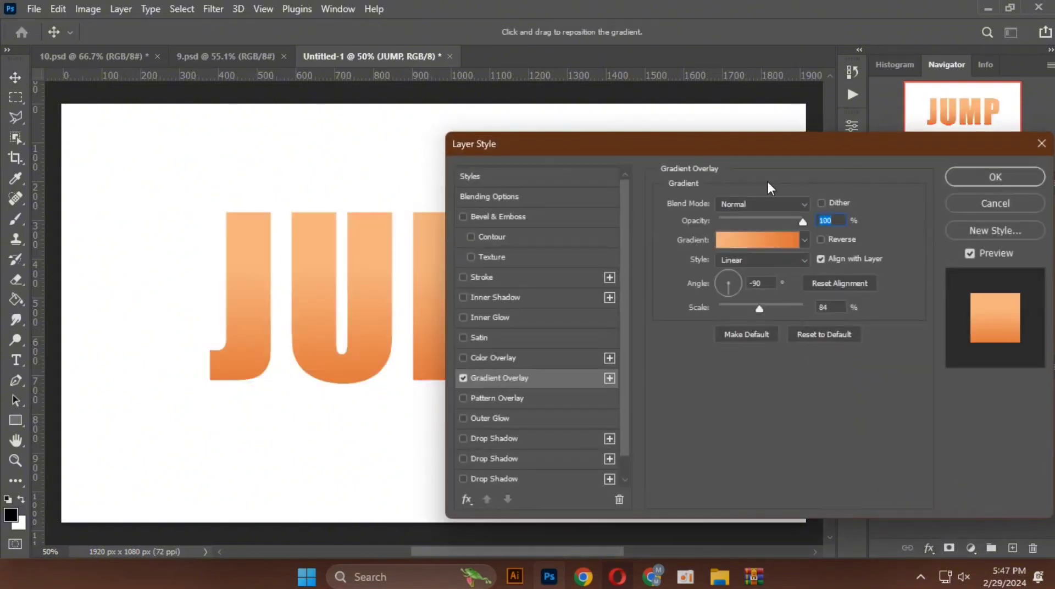
drag(744, 146, 891, 194)
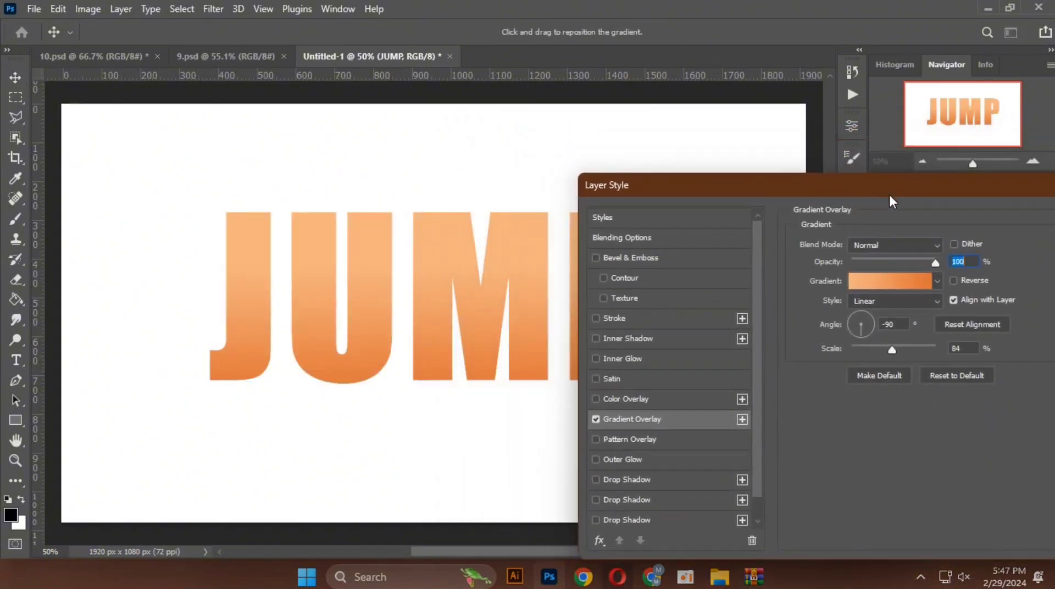
click(865, 279)
scroll(803, 178, down, 5)
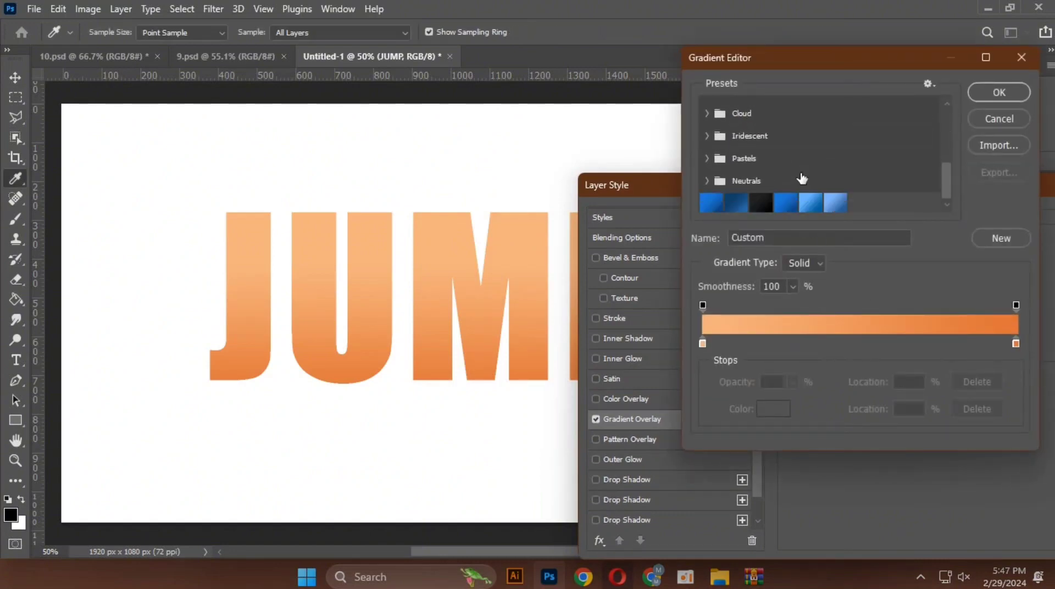
click(836, 200)
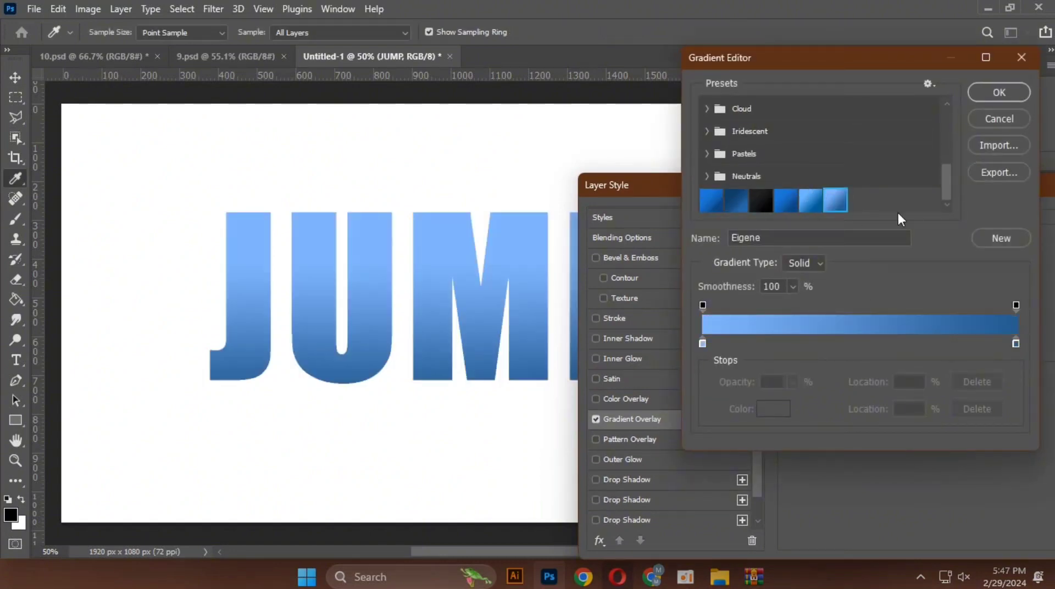
click(984, 88)
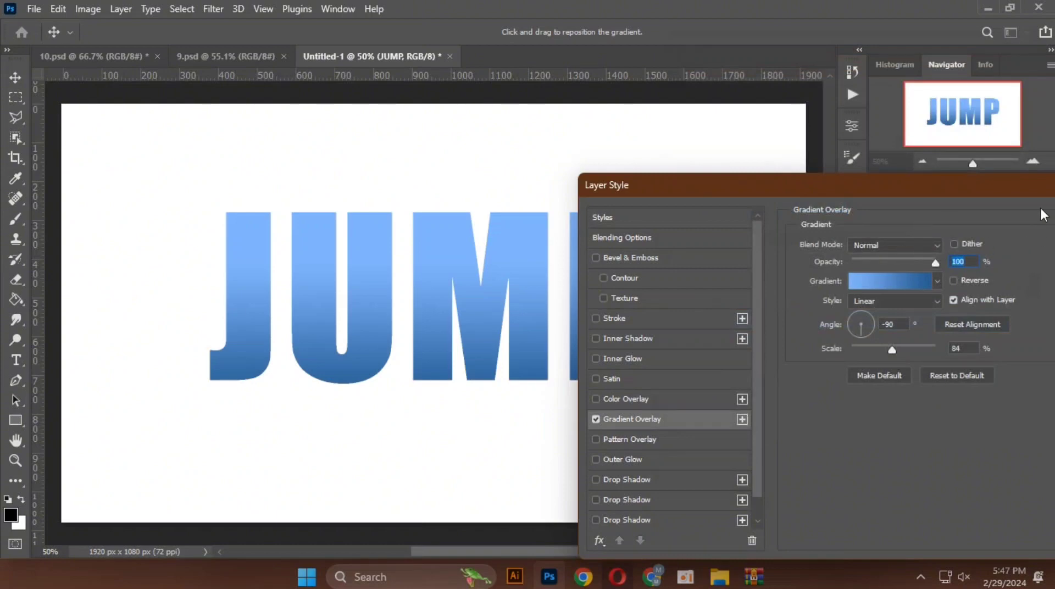
drag(1025, 185, 890, 223)
click(931, 271)
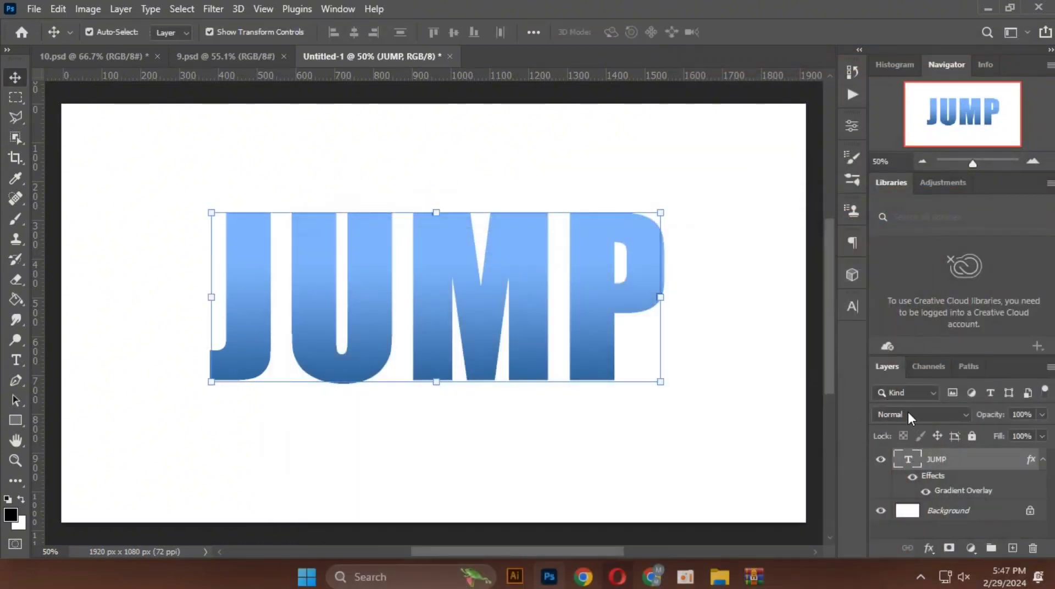
Step: Change the JUMP text's font to Bebas Neue Bold
click(852, 314)
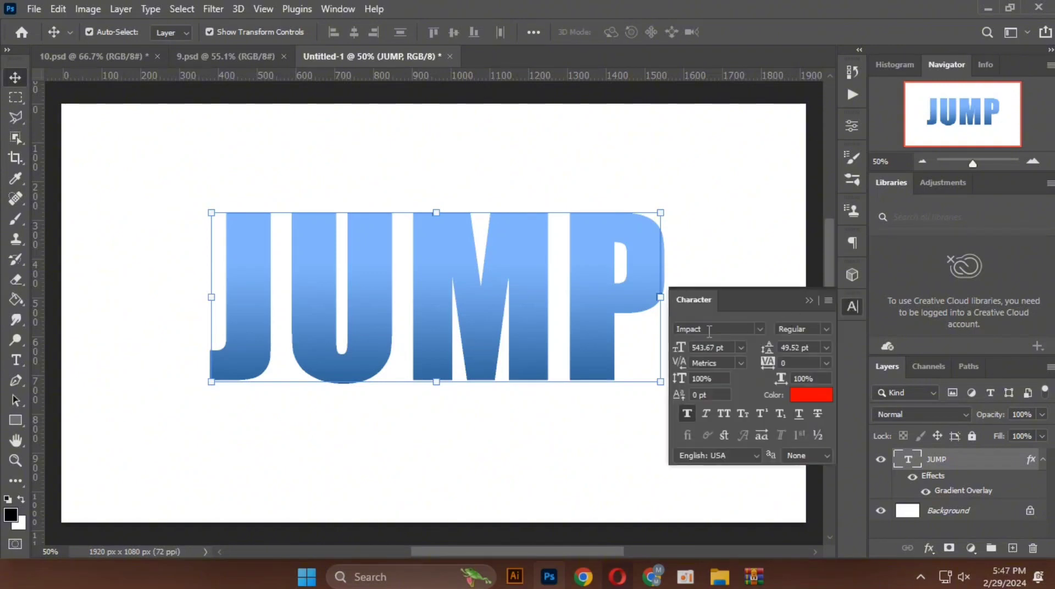
click(711, 328)
text(beb)
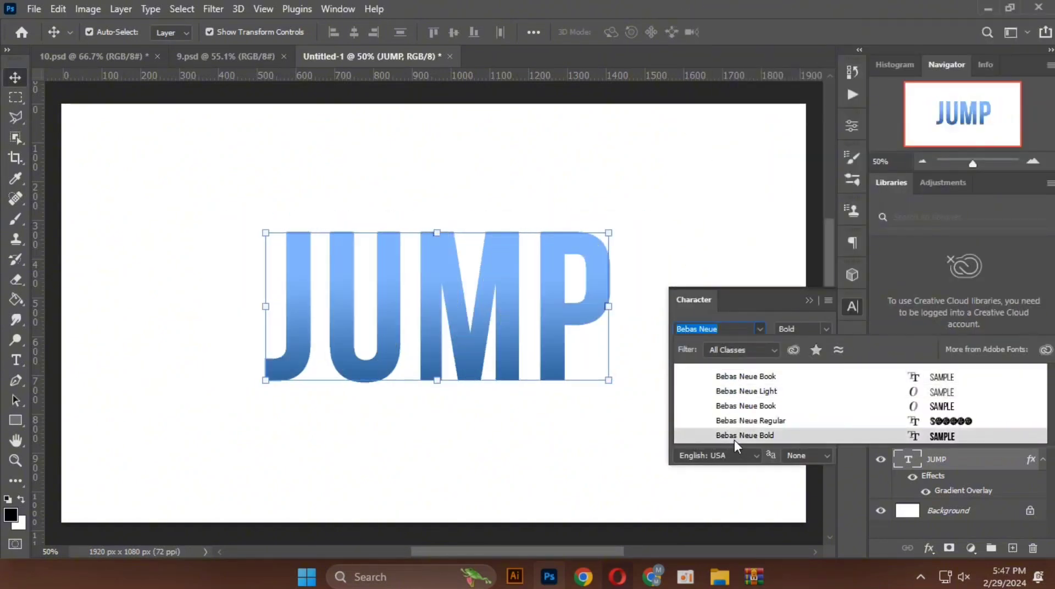
click(734, 440)
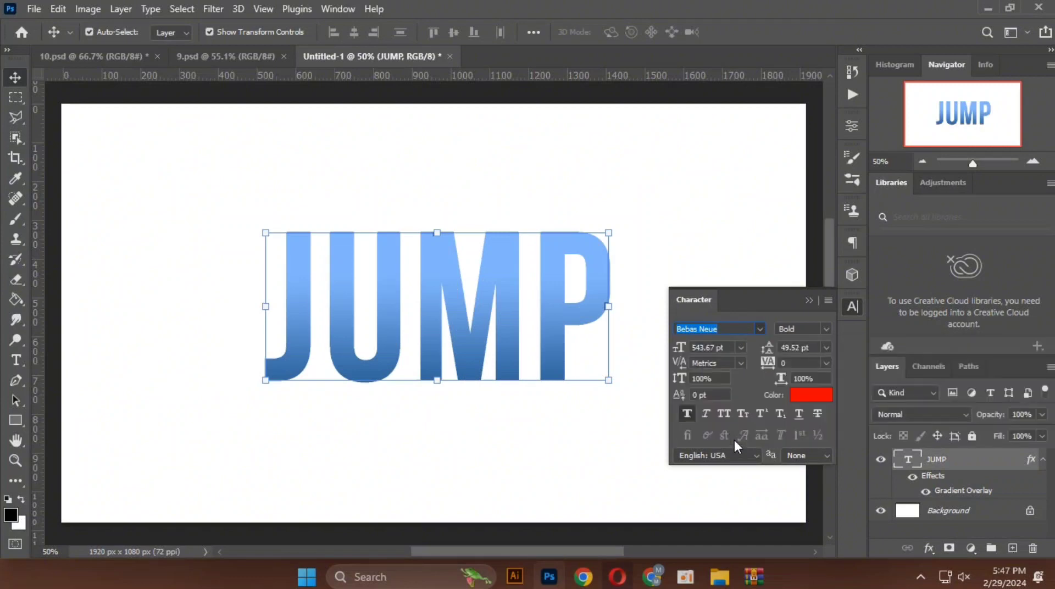
click(807, 299)
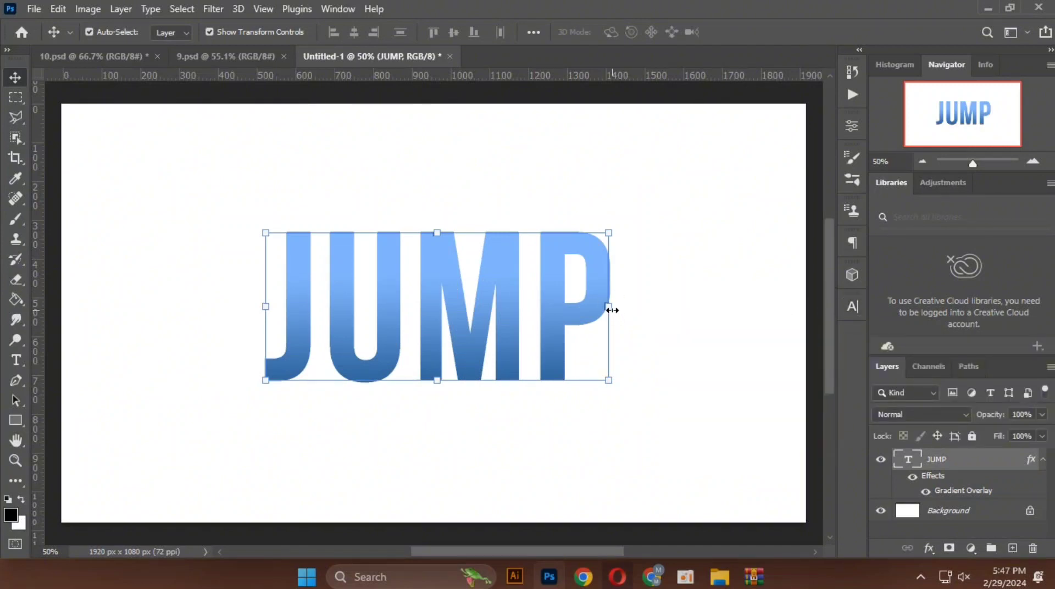
Step: Scale the JUMP text up to about 125% and move it back to the middle of the canvas
drag(608, 309, 704, 309)
drag(626, 330, 583, 335)
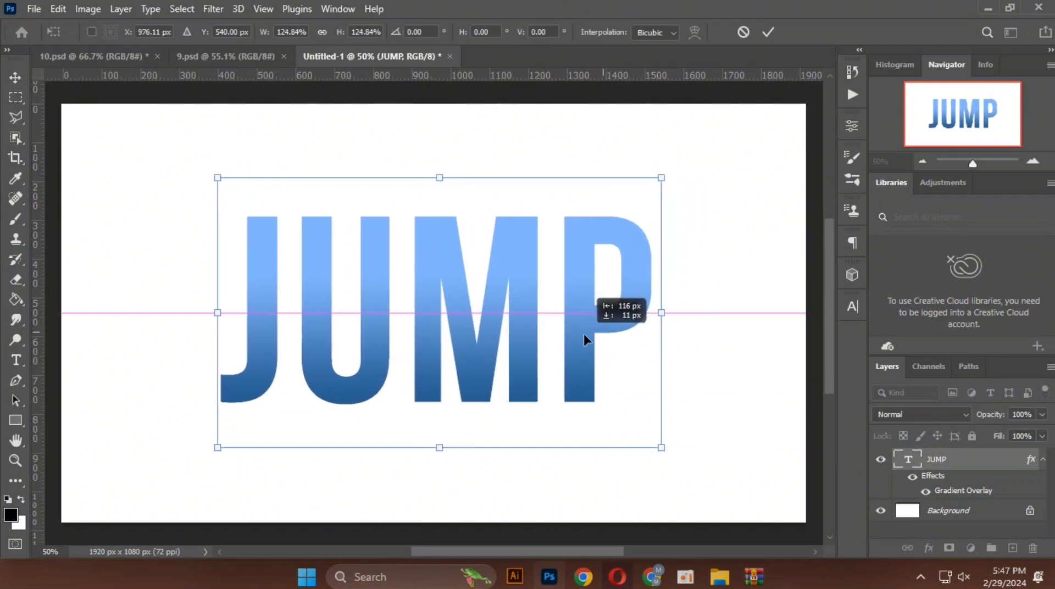
click(768, 33)
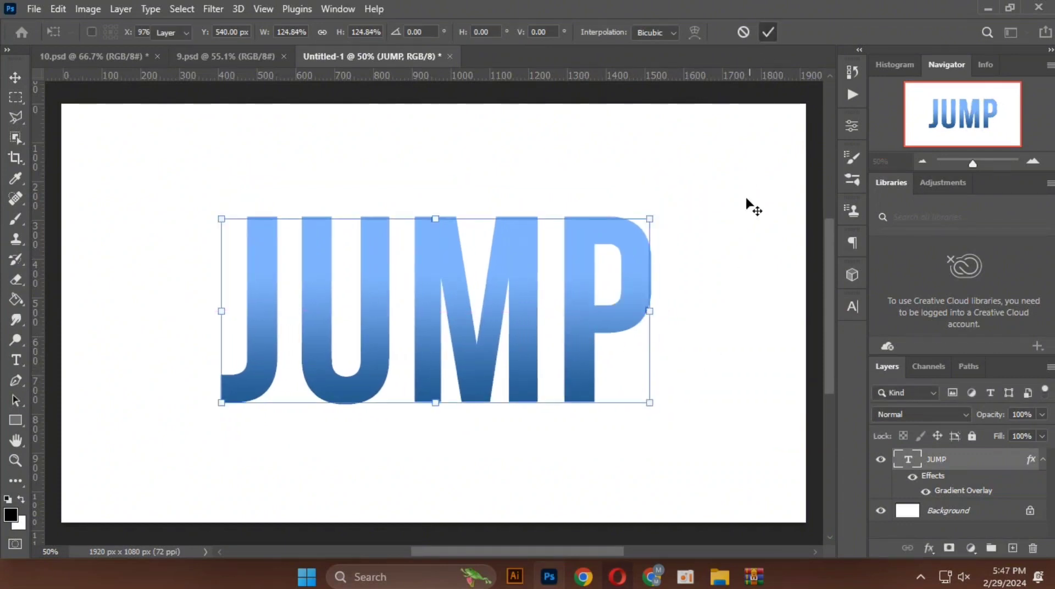
click(704, 363)
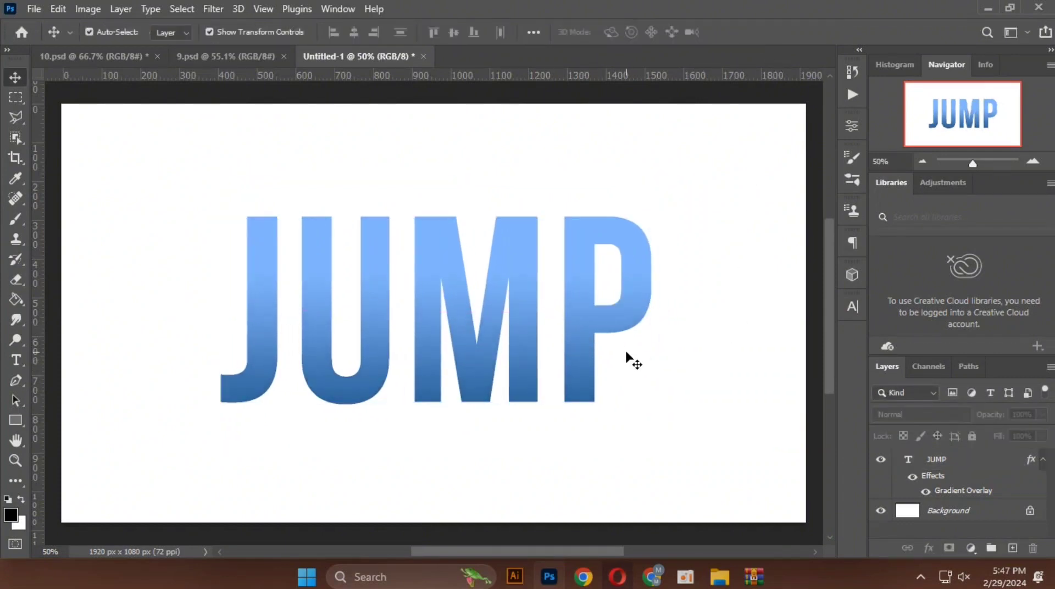
Step: Place the running woman image klipartz.com.png from Downloads as an embedded object above the JUMP text layer
click(586, 358)
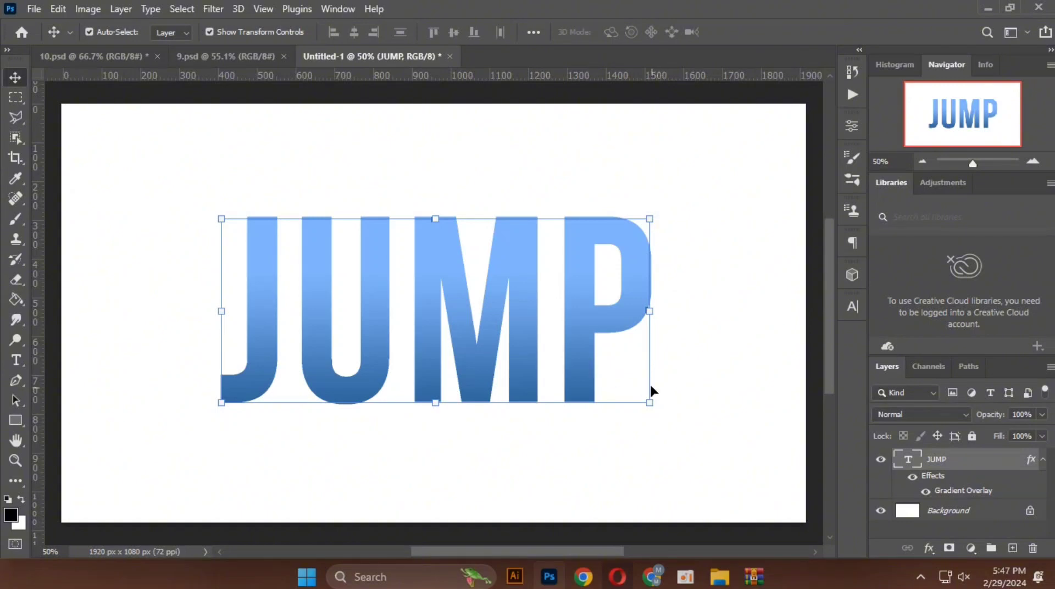
click(35, 8)
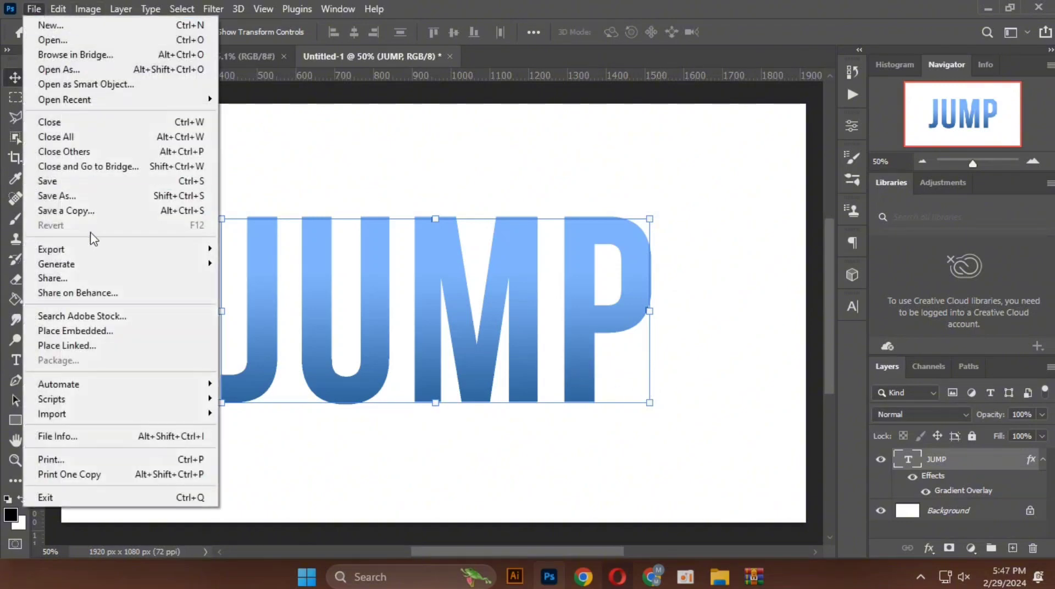
click(94, 332)
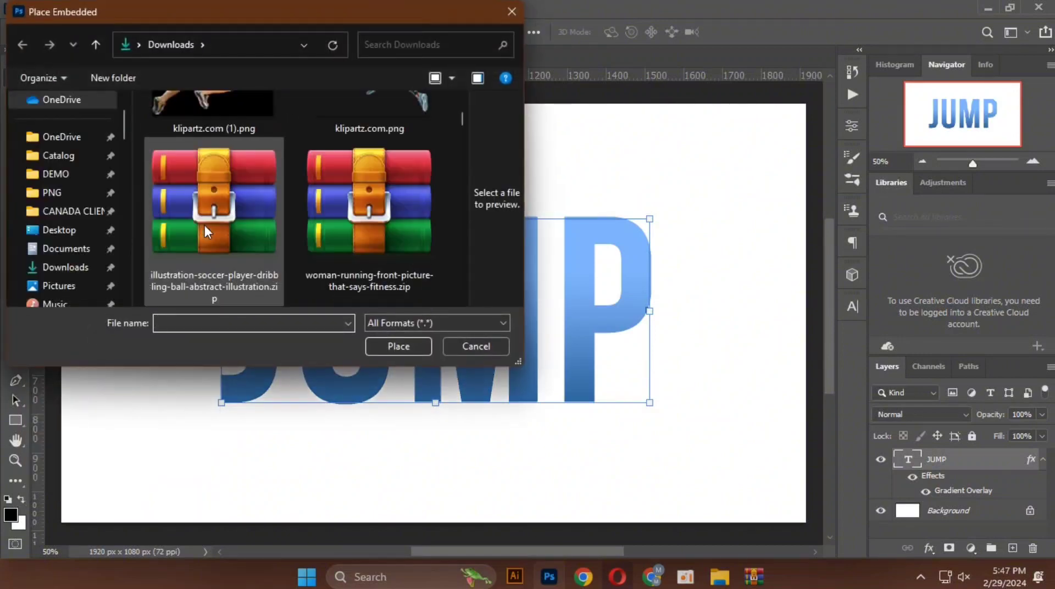
click(357, 216)
click(396, 344)
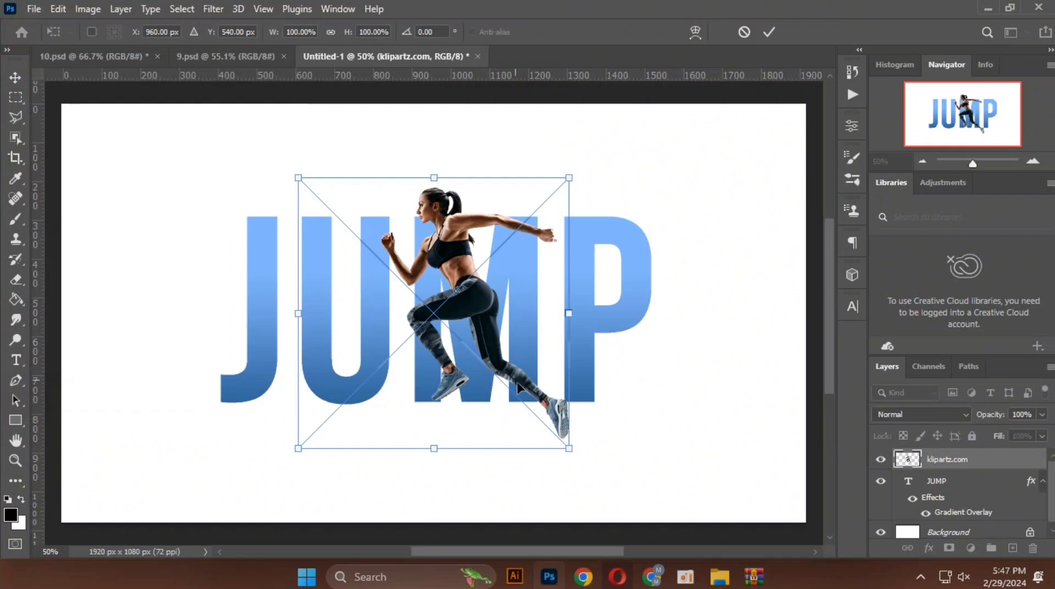
Step: Rotate the running woman about -10° and position her across the letters U and M
drag(577, 462, 627, 454)
drag(465, 322, 438, 324)
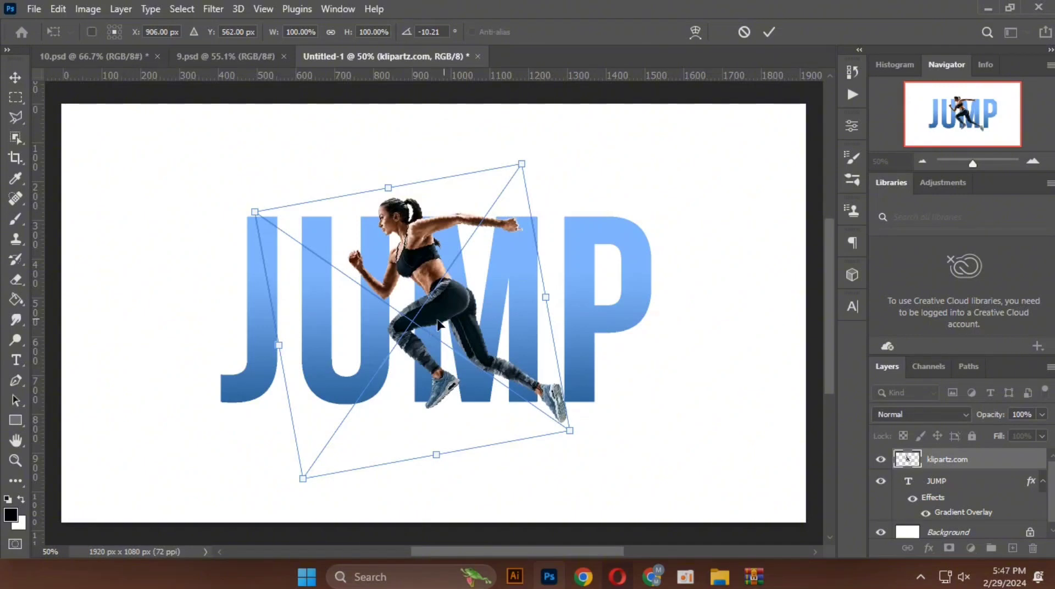
click(769, 31)
click(722, 363)
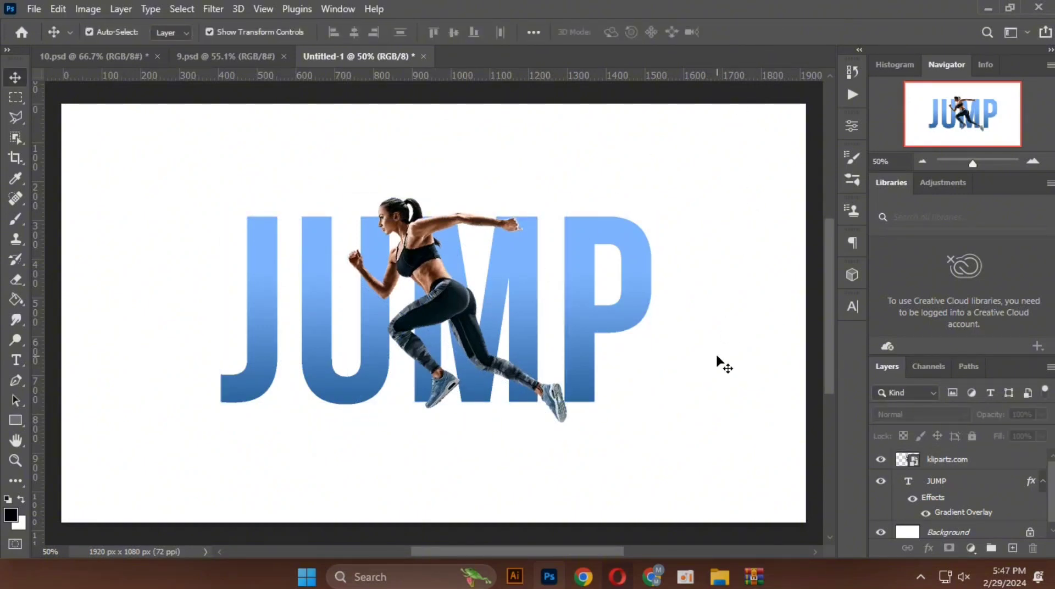
Step: Duplicate the running woman layer and clip the lower copy to the JUMP text layer
scroll(723, 364, up, 1)
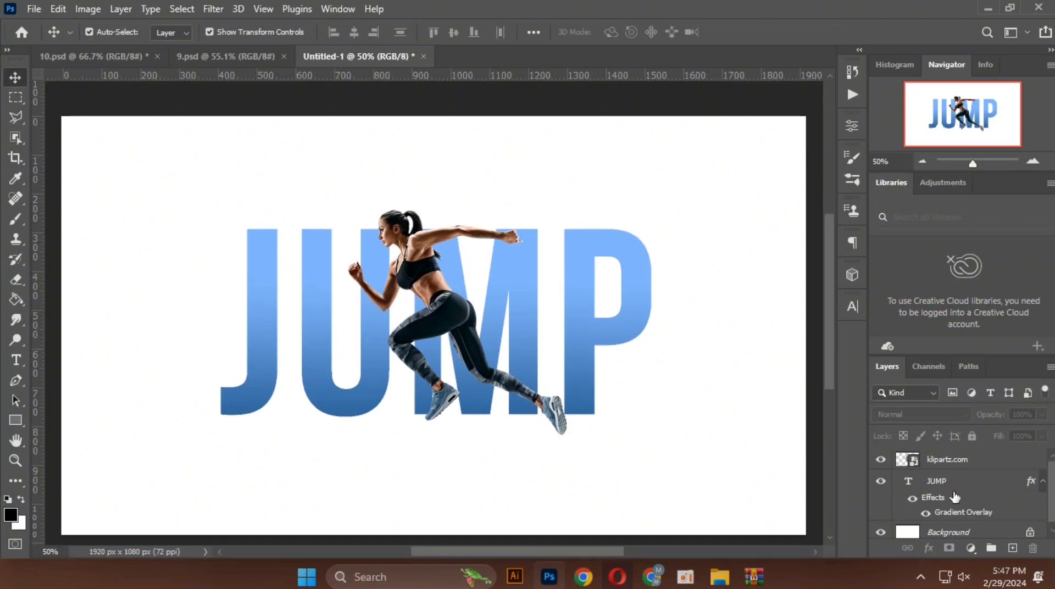
click(968, 462)
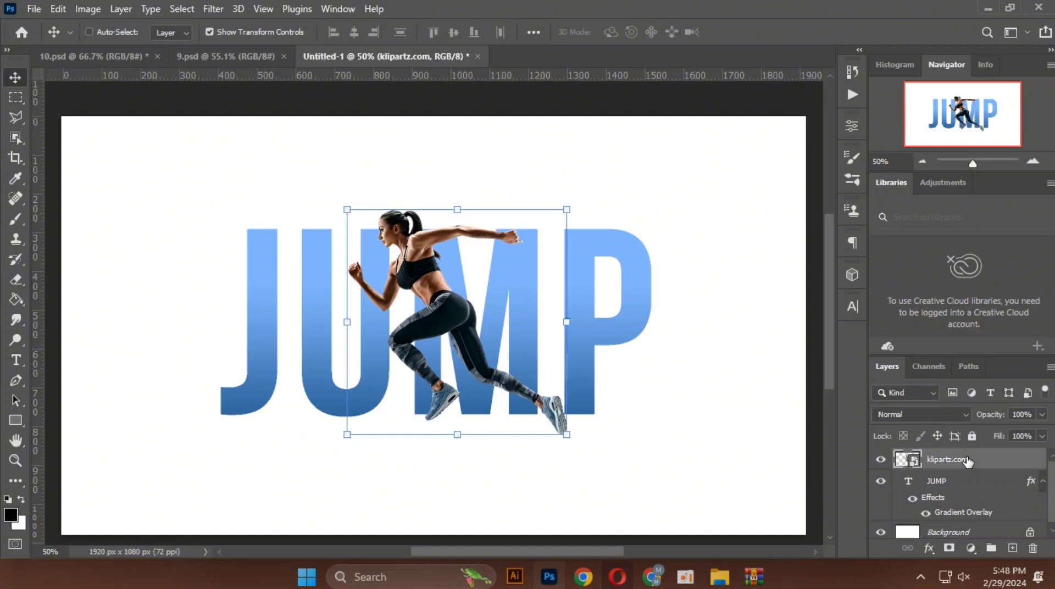
key(ctrl+j)
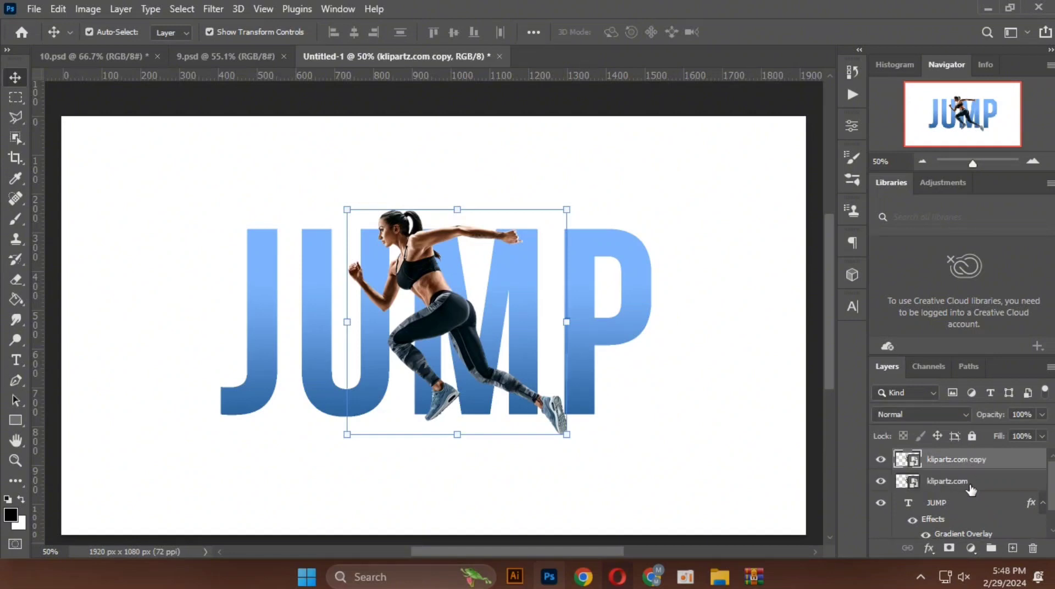
click(971, 487)
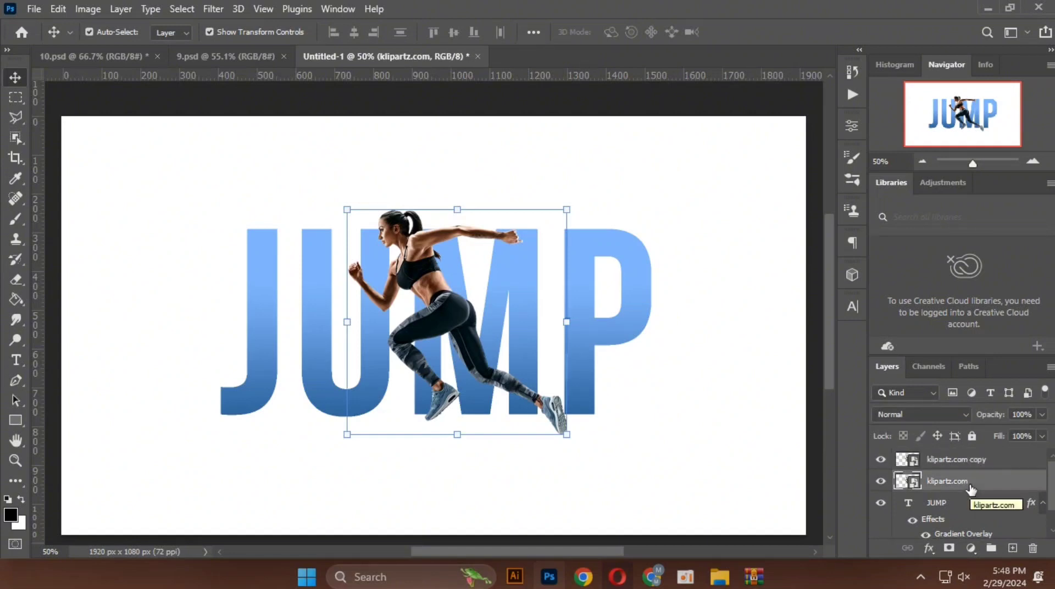
right_click(971, 487)
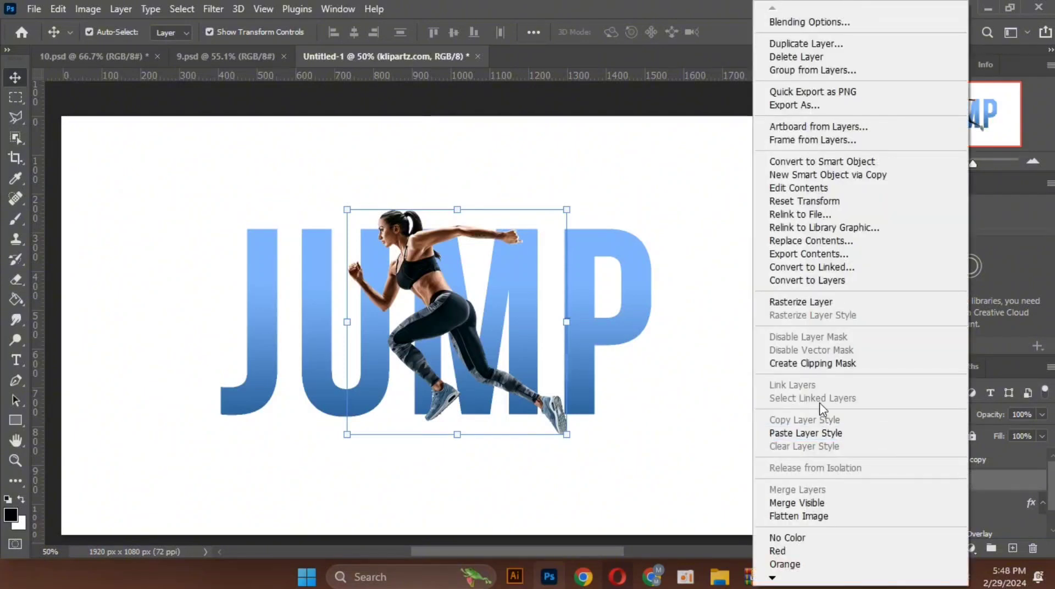
click(814, 365)
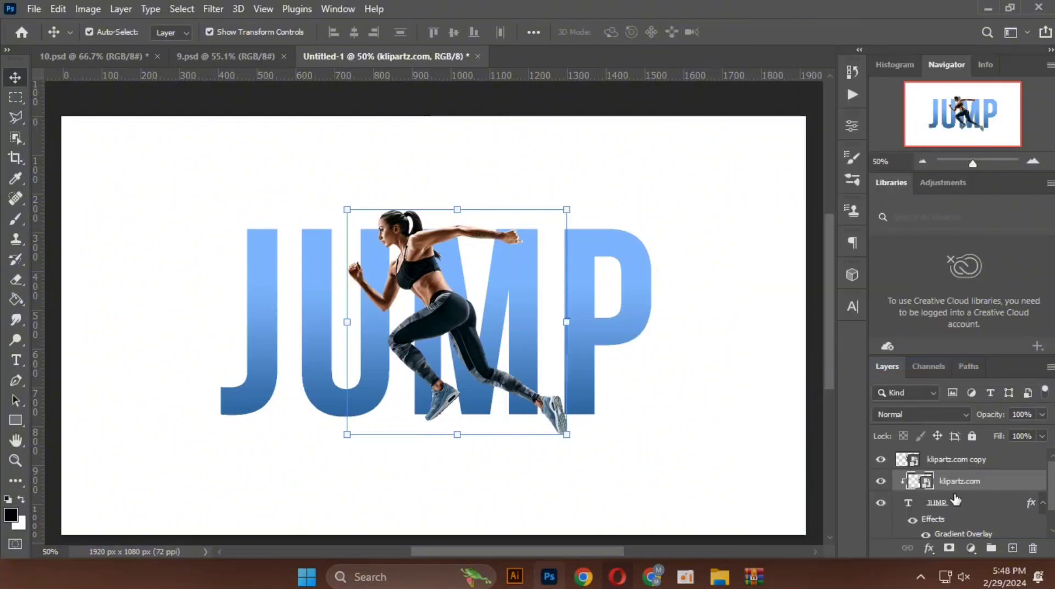
Step: Hide the upper running woman copy to check the clipped layer against the letters
click(883, 459)
click(881, 459)
click(882, 460)
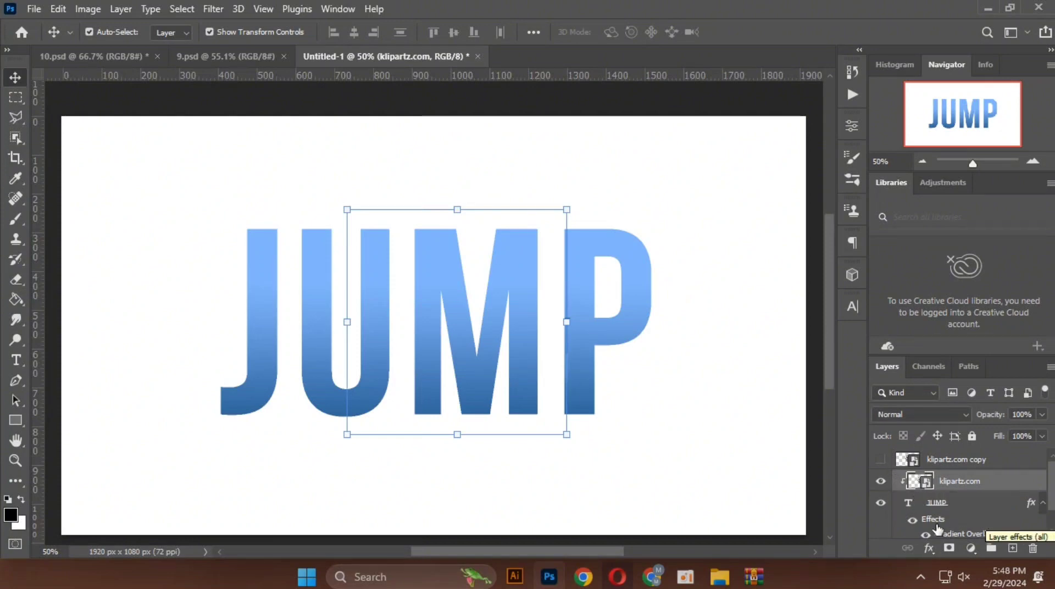
scroll(948, 500, down, 2)
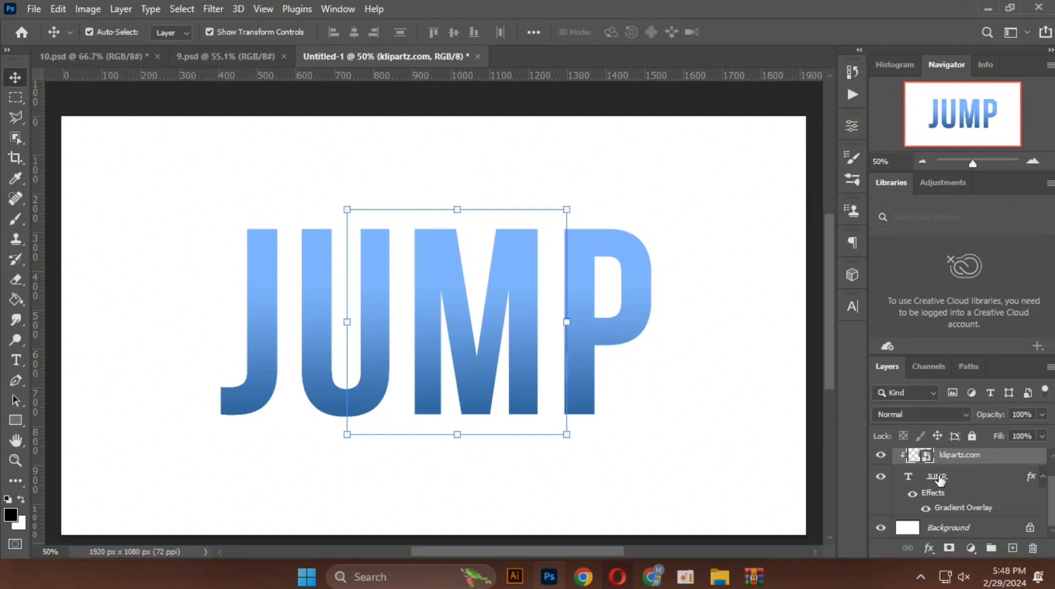
scroll(940, 480, up, 1)
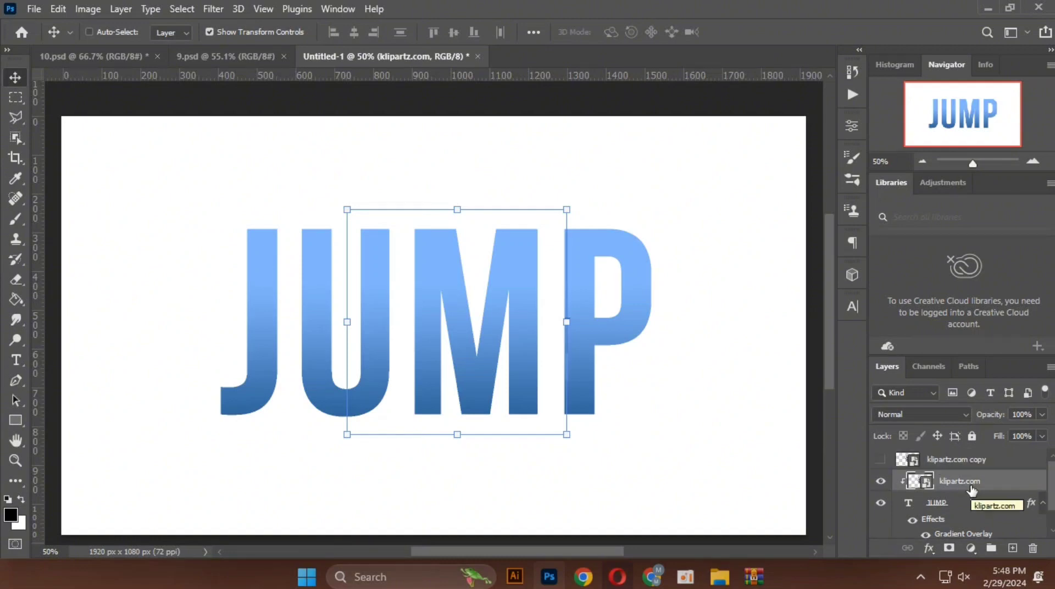
Step: Undo the visibility changes, the clipping mask and the duplication of the running woman layer
key(ctrl+z)
key(ctrl+z)
key(ctrl+z)
key(ctrl+z)
key(ctrl+z)
key(ctrl+z)
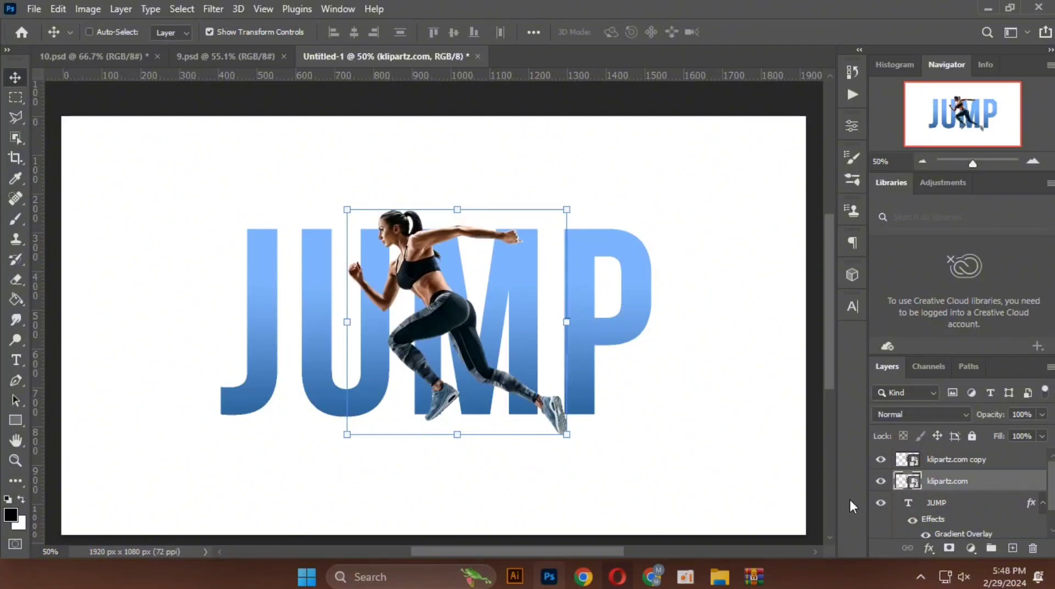
key(ctrl+z)
click(815, 504)
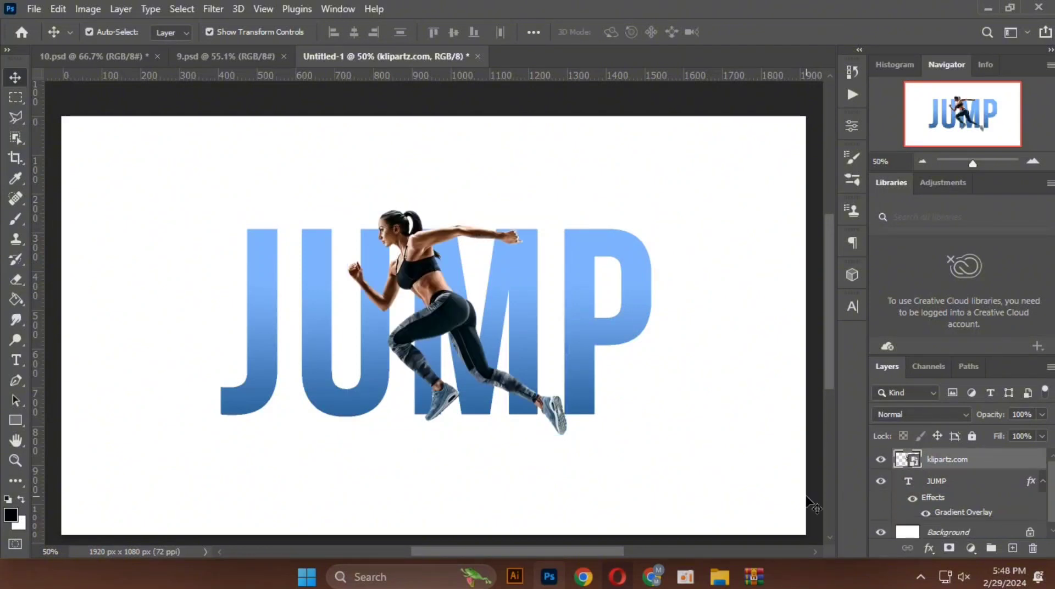
Step: Convert the JUMP text layer with its gradient overlay to a smart object
click(940, 483)
right_click(942, 485)
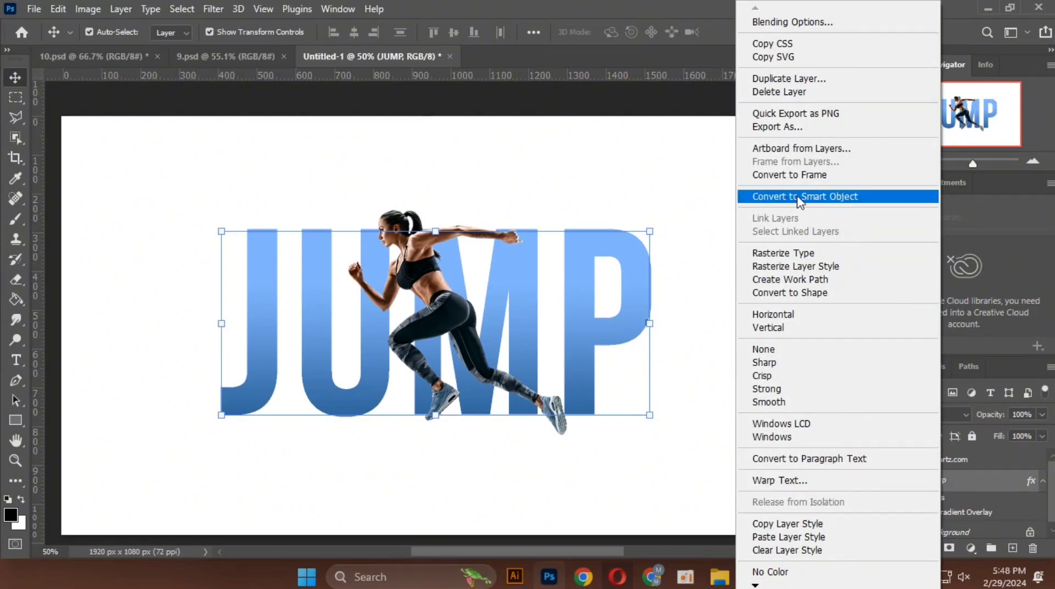
click(798, 197)
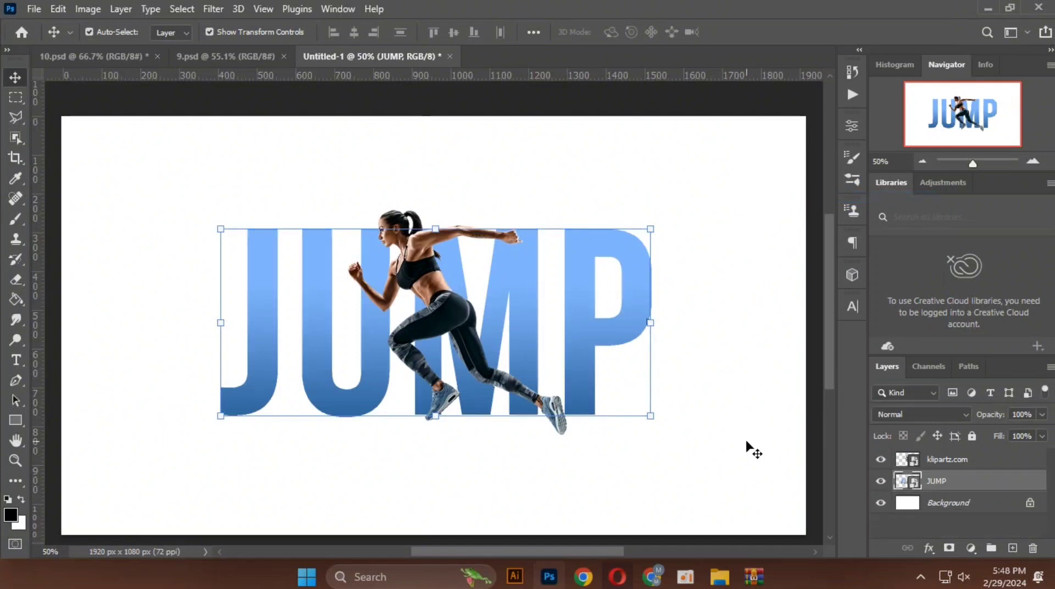
click(747, 448)
Step: Clip the running woman layer to the JUMP smart object with a clipping mask
click(951, 463)
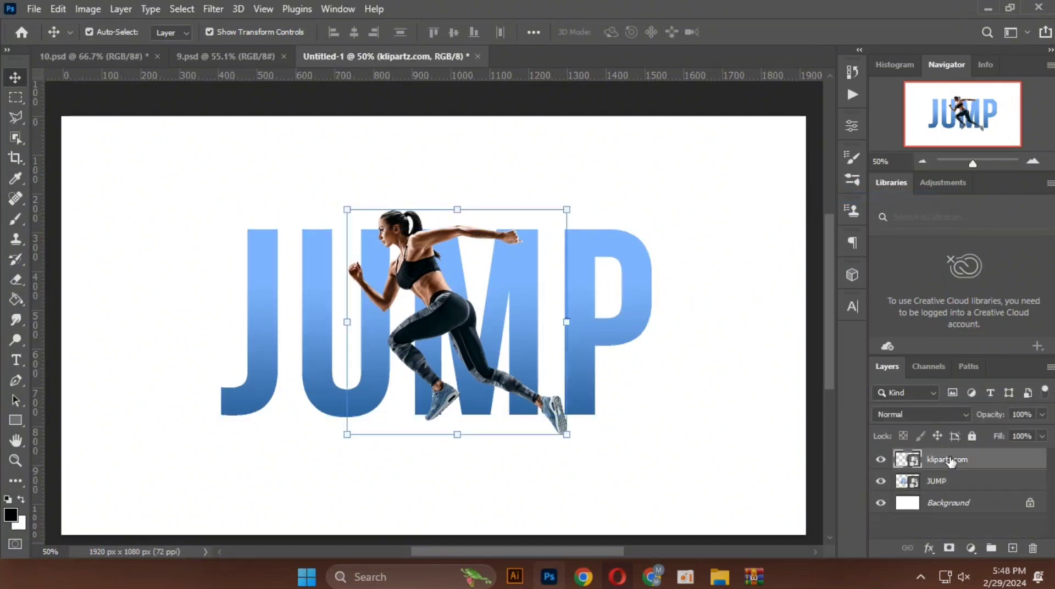
right_click(951, 462)
click(804, 358)
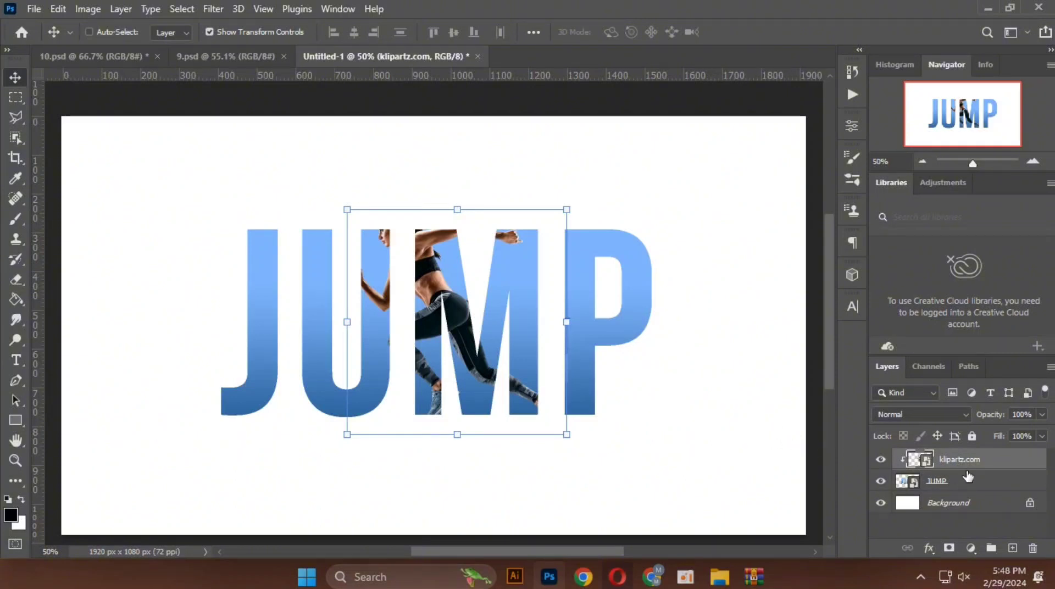
Step: Duplicate the running woman layer and give the copy an inverted, fully black layer mask
key(ctrl+j)
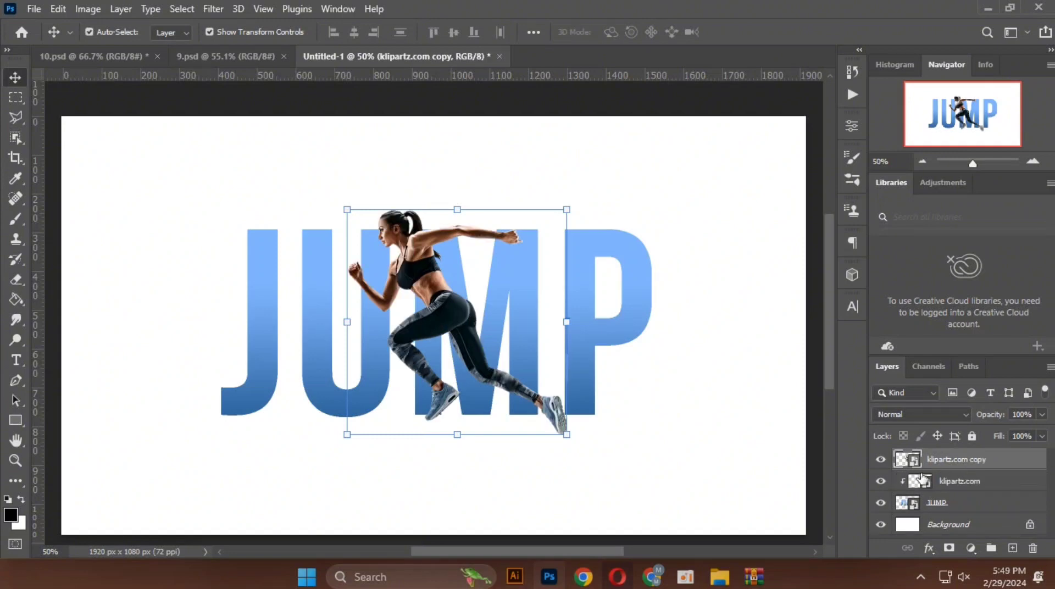
click(950, 548)
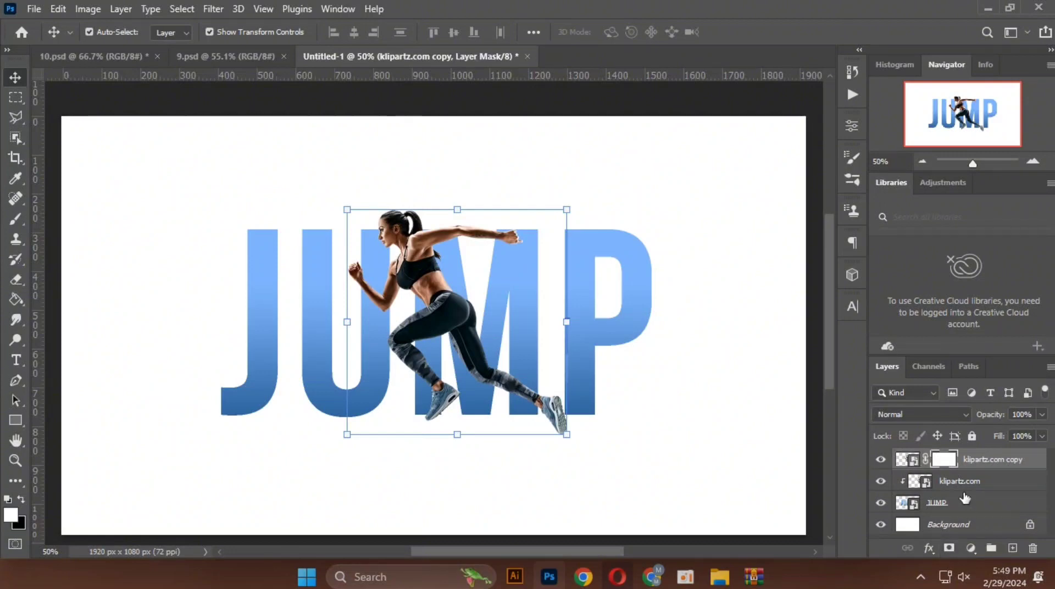
key(ctrl+i)
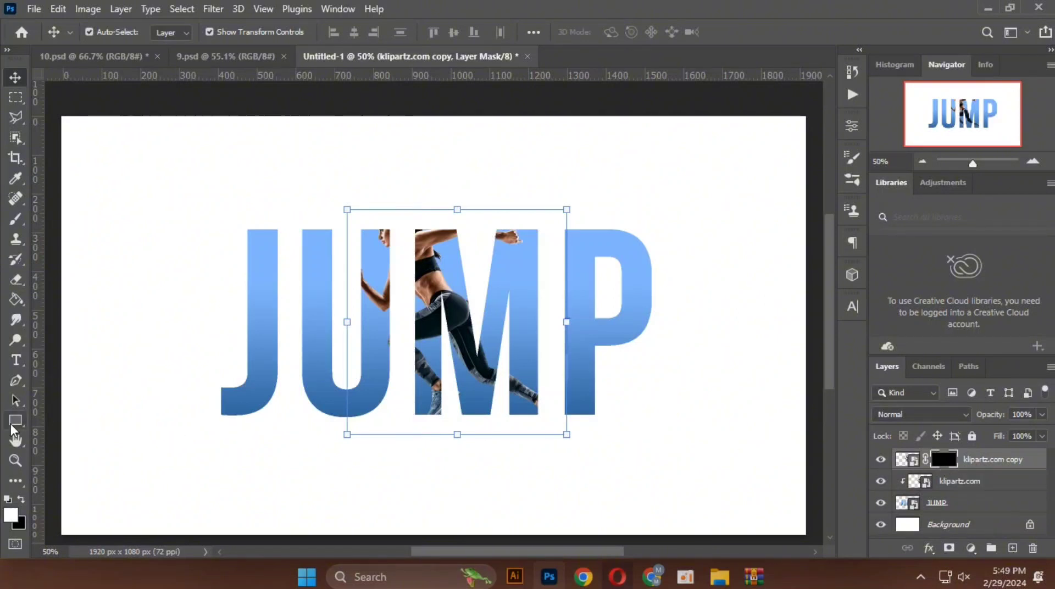
Step: Paint white on the copy's mask with an 80 px Hard Round brush to reveal the woman's head, upper body and arms
click(14, 220)
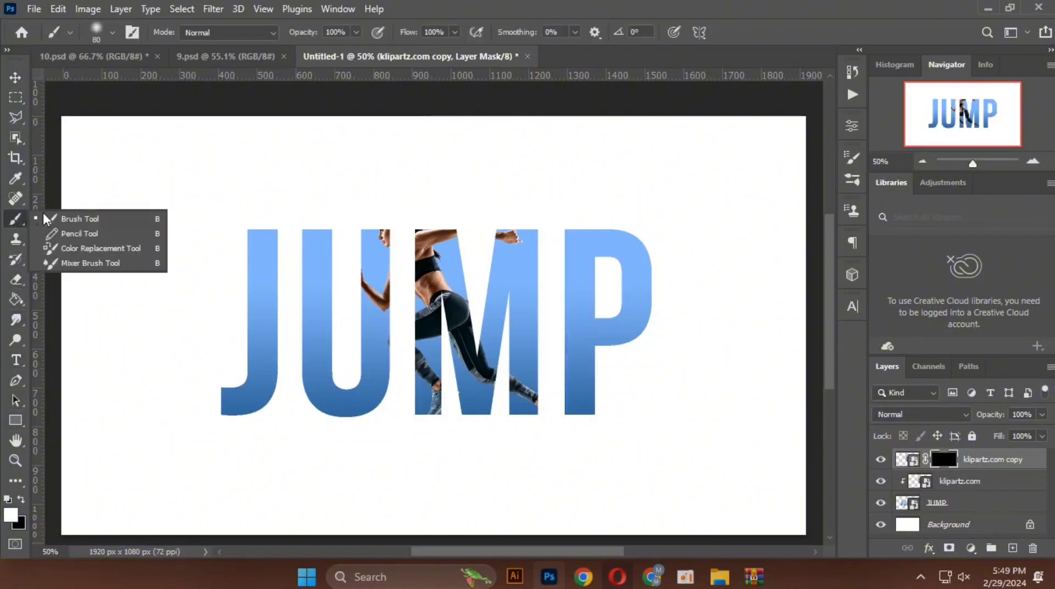
click(73, 217)
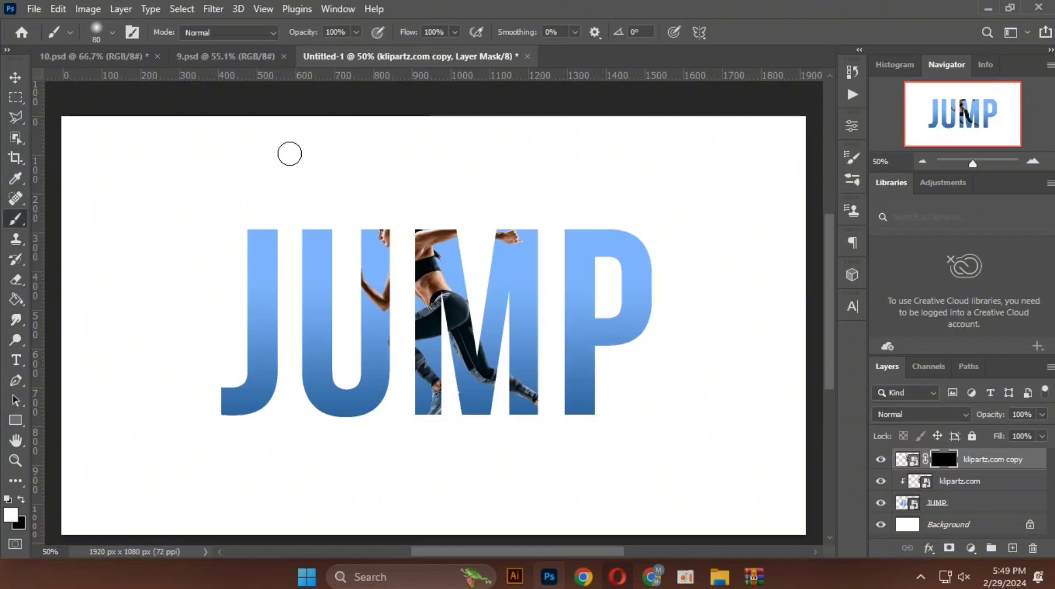
click(99, 34)
click(84, 266)
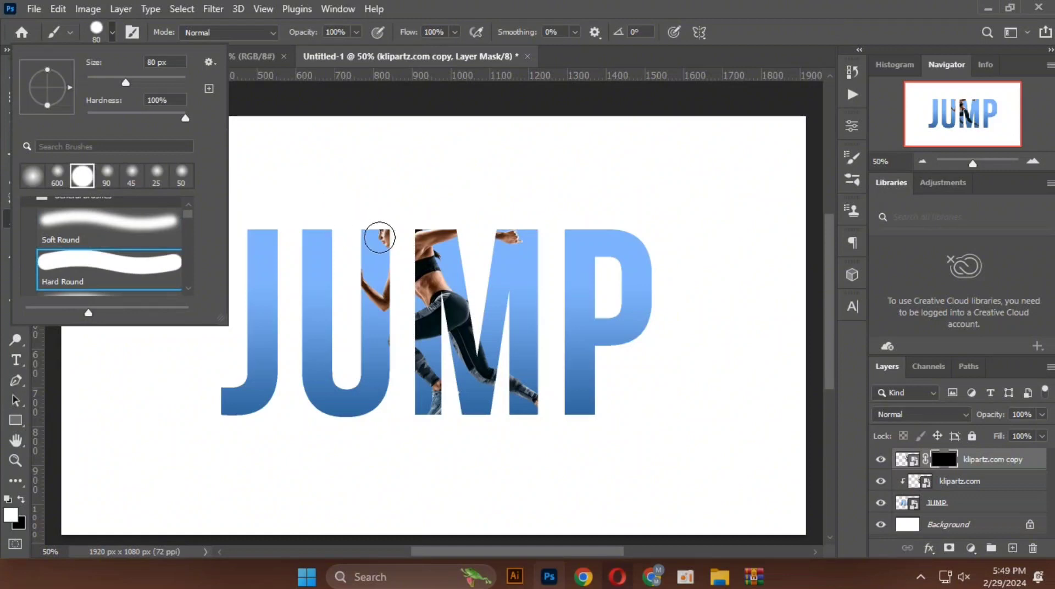
click(377, 236)
mouse_move(380, 234)
mouse_down()
mouse_move(406, 230)
mouse_move(415, 247)
mouse_move(410, 222)
mouse_move(397, 240)
mouse_move(408, 218)
mouse_move(382, 315)
mouse_move(412, 245)
mouse_move(437, 223)
mouse_move(499, 224)
mouse_up()
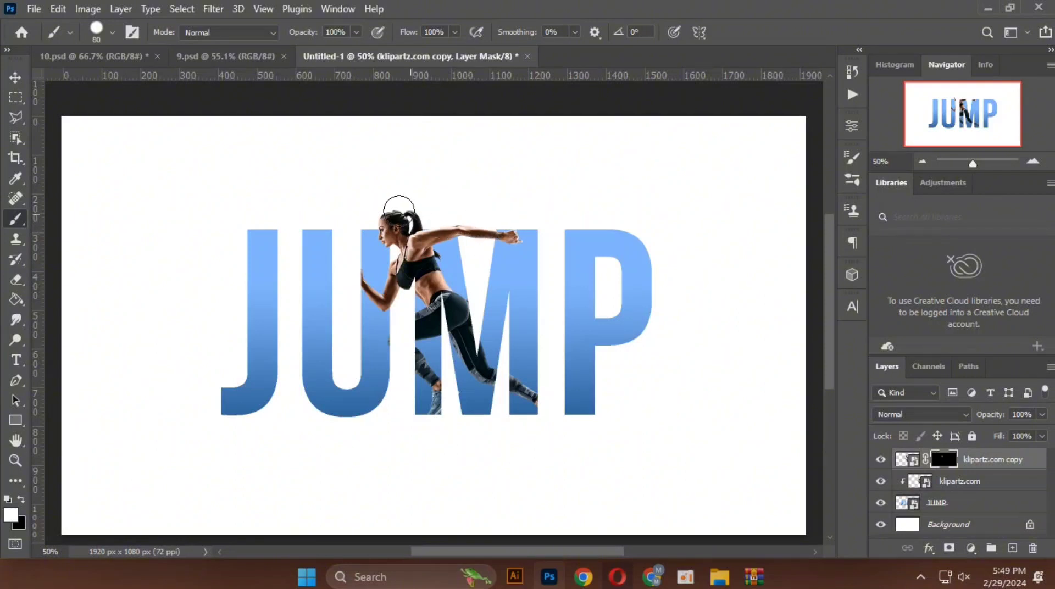
drag(372, 261, 368, 319)
click(16, 77)
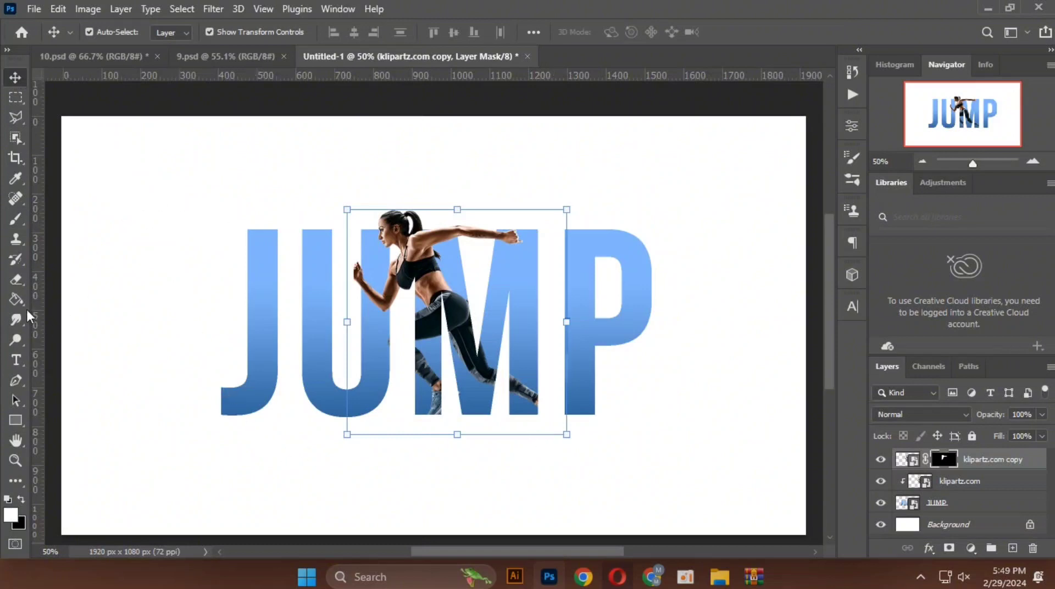
Step: Paint white on the copy's mask with the Brush tool to reveal both of the woman's shoes
click(16, 198)
click(19, 221)
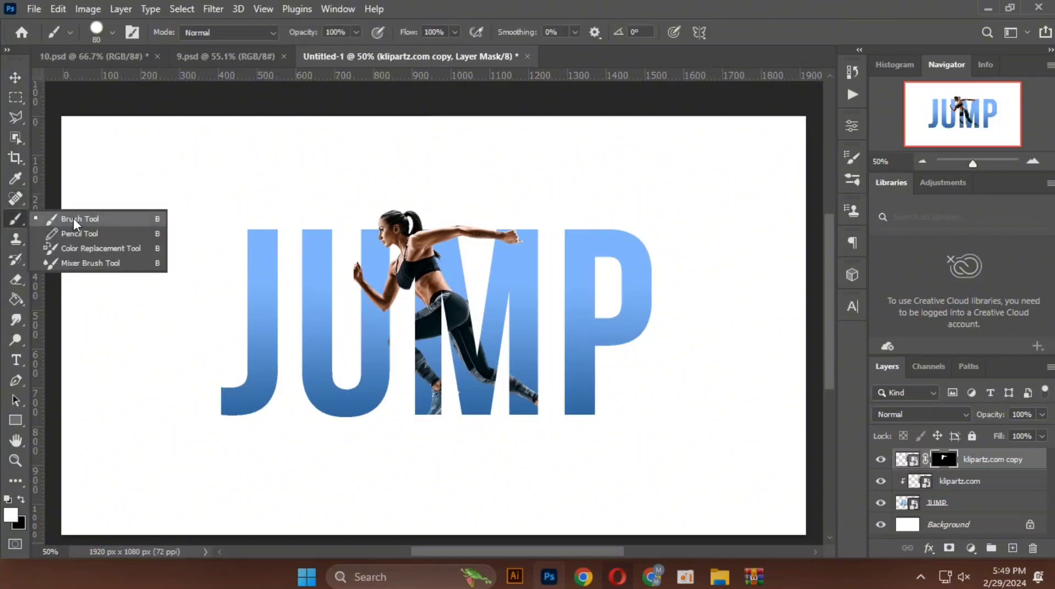
click(54, 219)
mouse_move(521, 419)
mouse_down()
mouse_move(556, 408)
mouse_move(551, 446)
mouse_up()
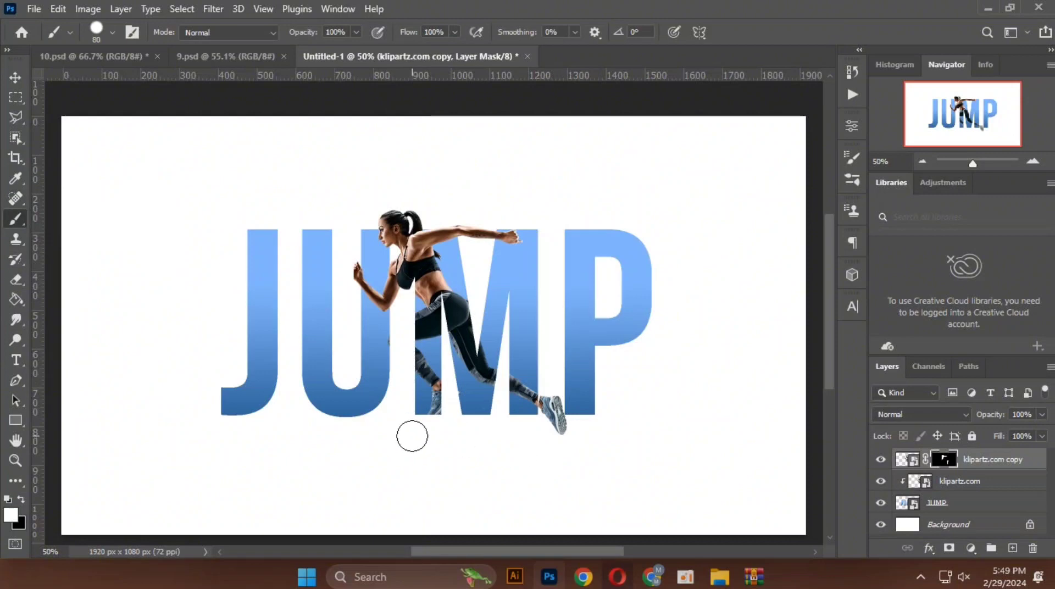
mouse_move(415, 435)
mouse_down()
mouse_move(446, 407)
mouse_move(443, 422)
mouse_move(448, 389)
mouse_move(444, 425)
mouse_move(556, 457)
mouse_up()
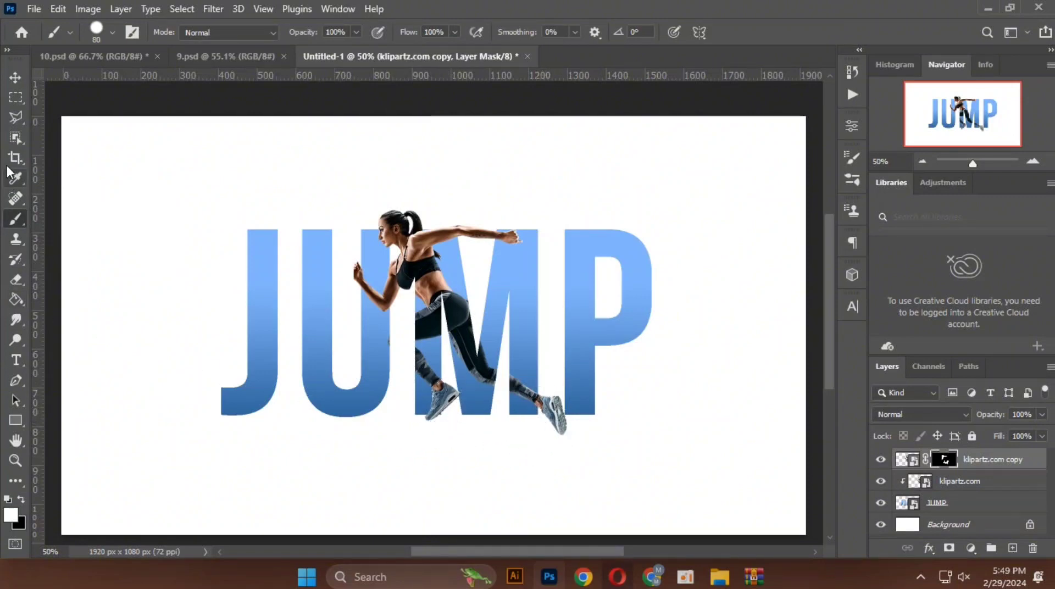
click(16, 77)
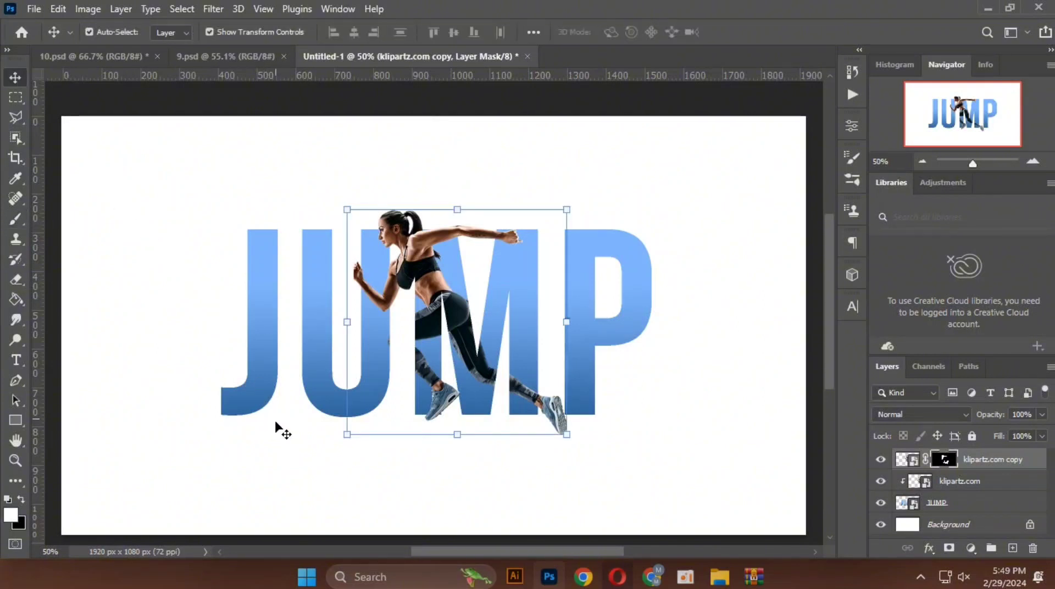
Step: Add a Multiply drop shadow to the JUMP layer with 52% opacity, 99° angle, 6 px distance, 8% spread and 6 px size
click(949, 508)
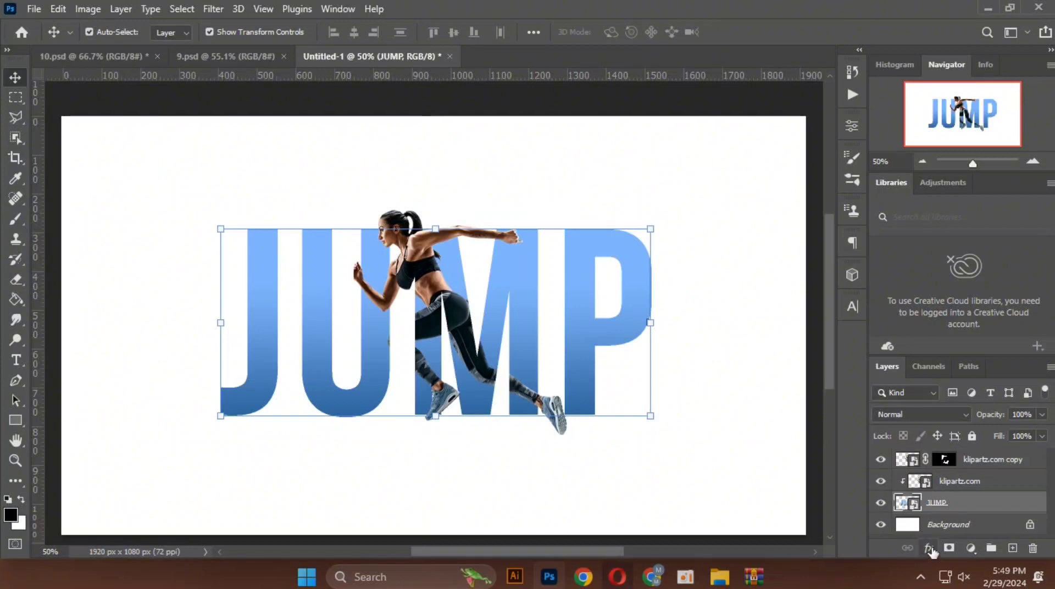
click(930, 548)
click(938, 541)
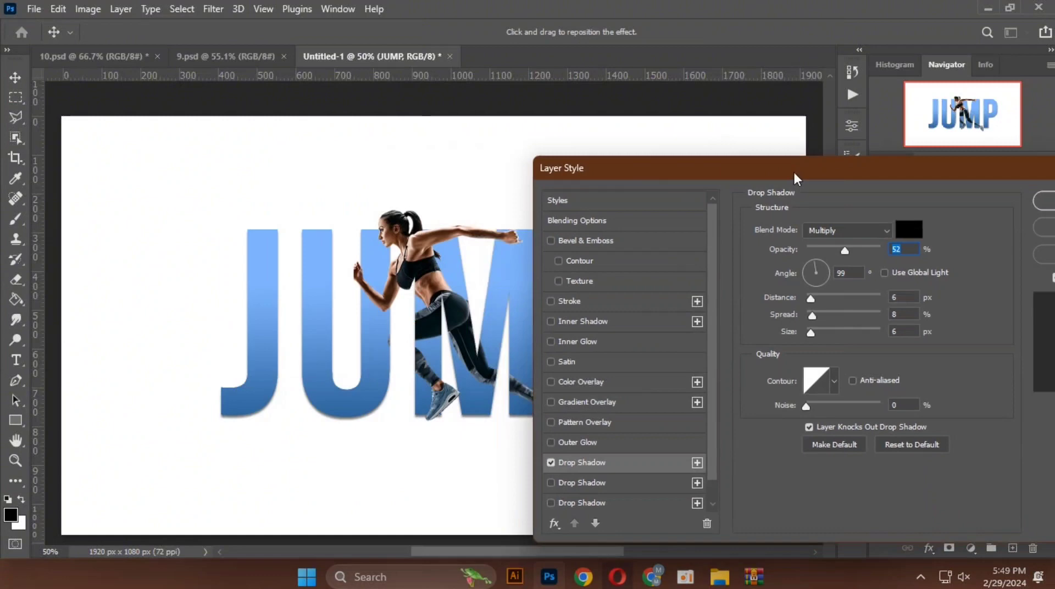
drag(793, 170, 588, 269)
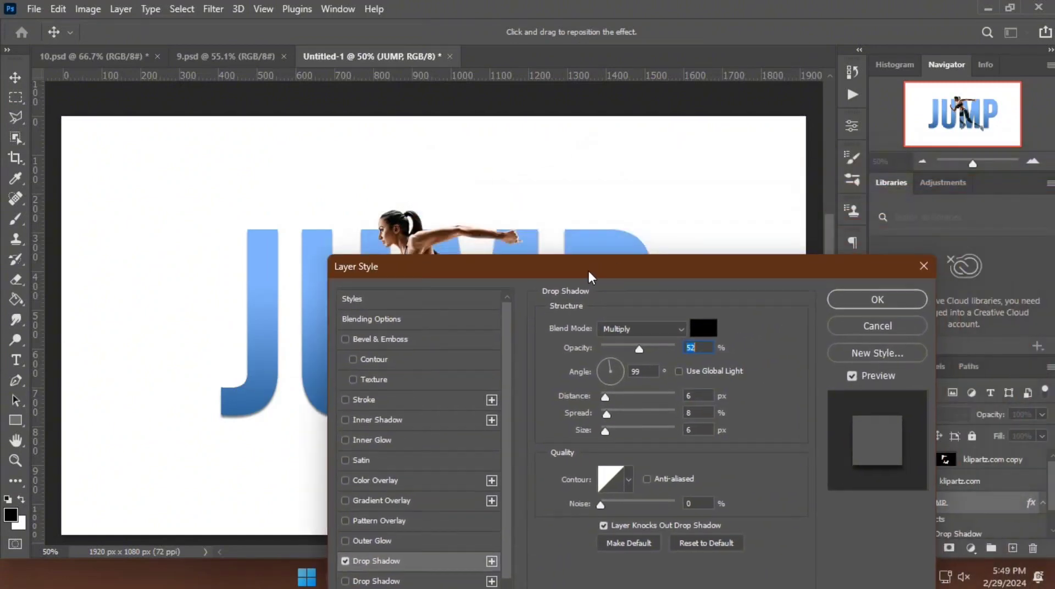
click(846, 298)
Step: Add a 6 px outside stroke in pale blue-grey #b2bcca, sampled from the canvas, to the JUMP layer
click(930, 553)
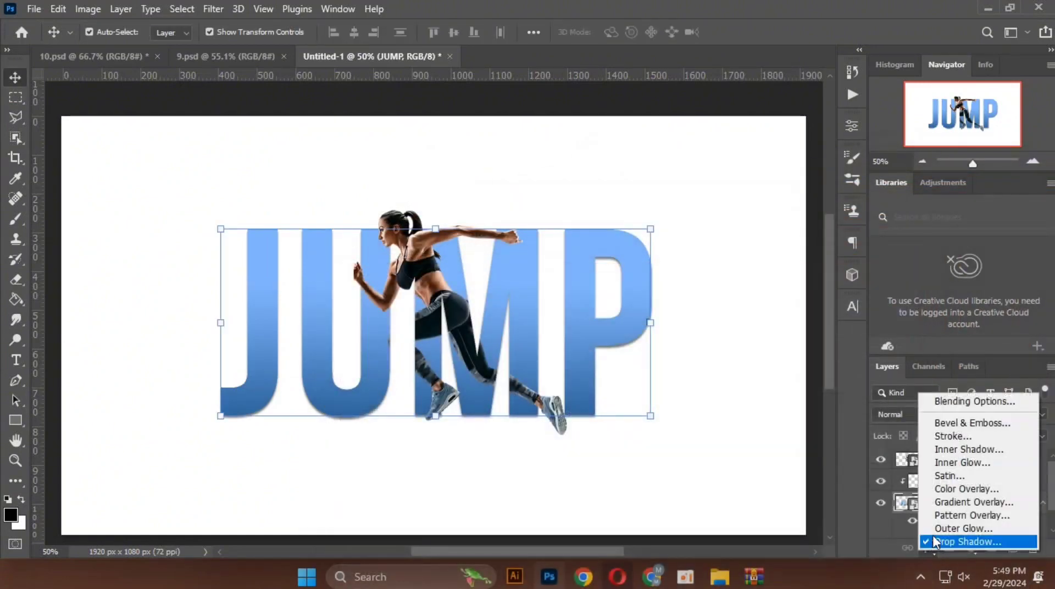
click(939, 437)
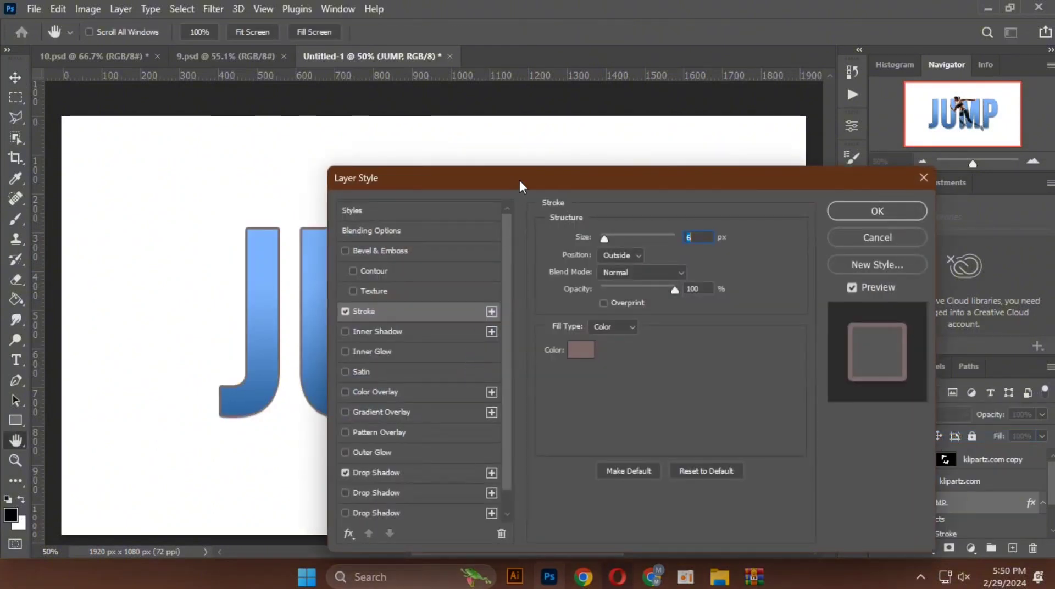
mouse_move(519, 178)
mouse_down()
mouse_move(709, 181)
mouse_move(713, 189)
mouse_up()
click(773, 362)
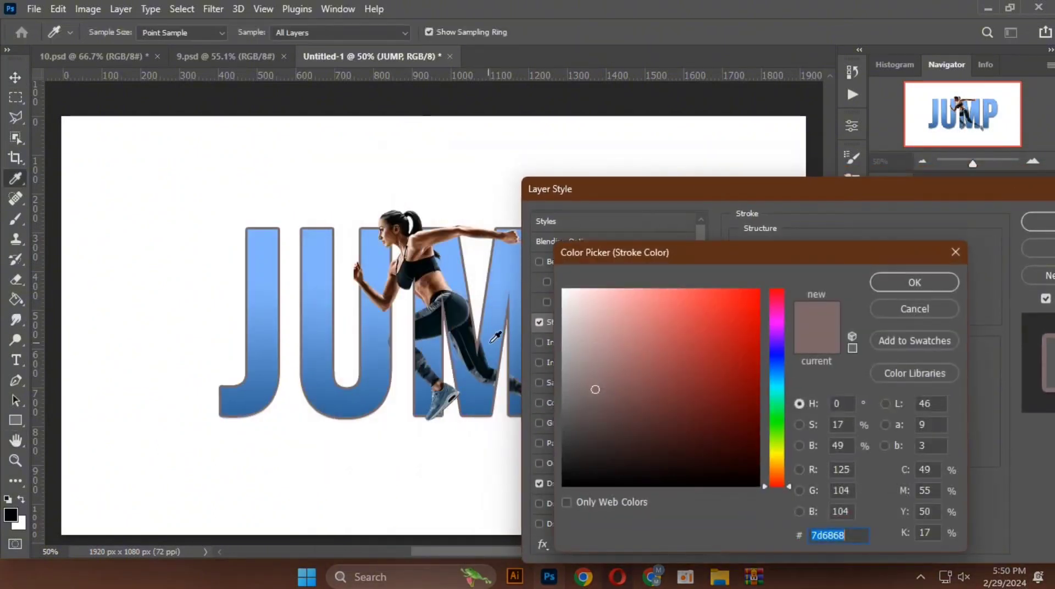
click(458, 338)
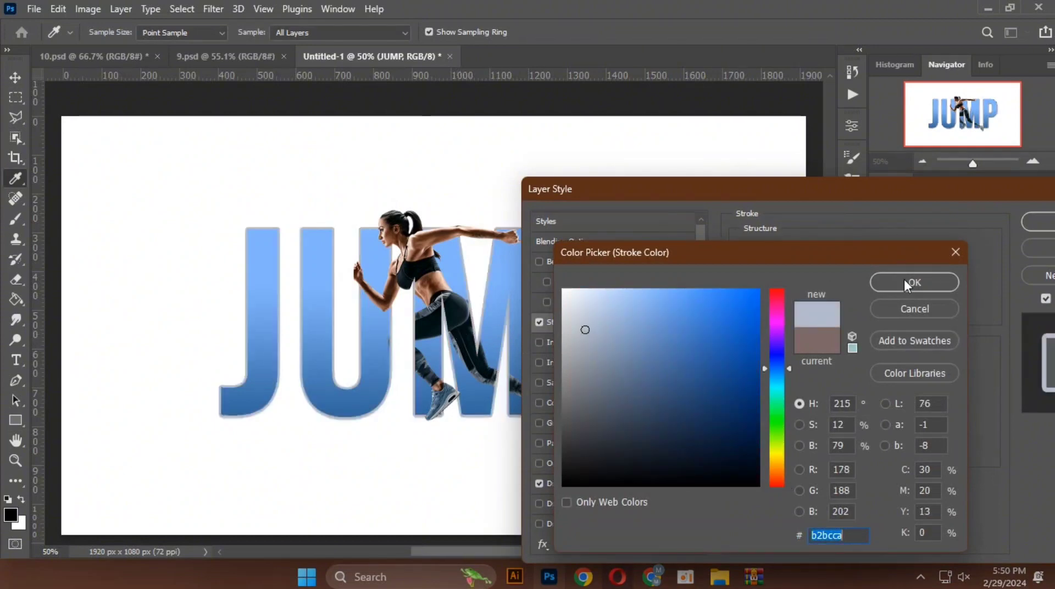
click(885, 281)
drag(1000, 191, 661, 283)
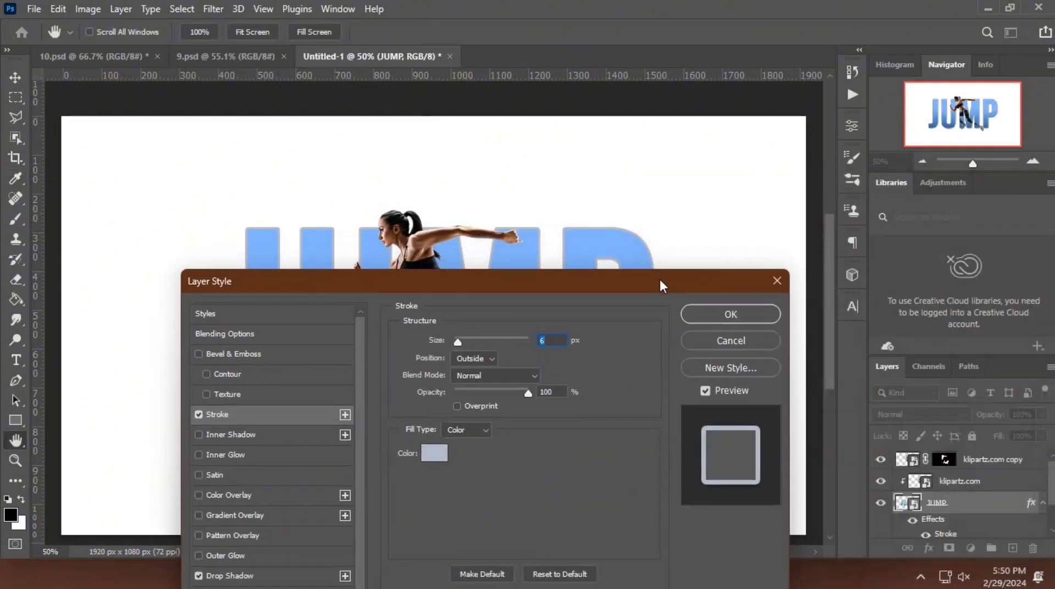
click(751, 320)
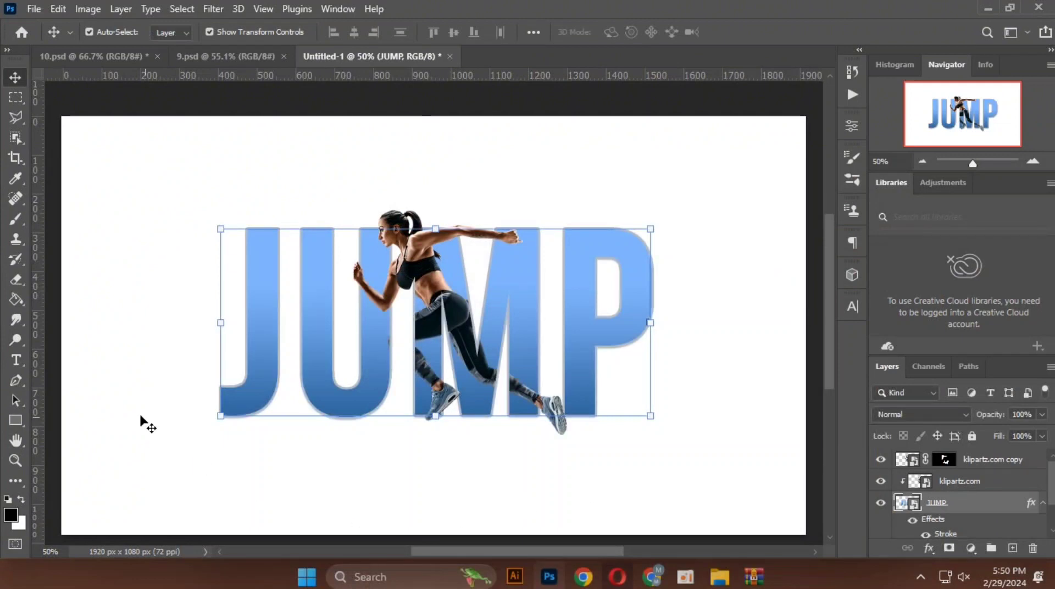
click(81, 384)
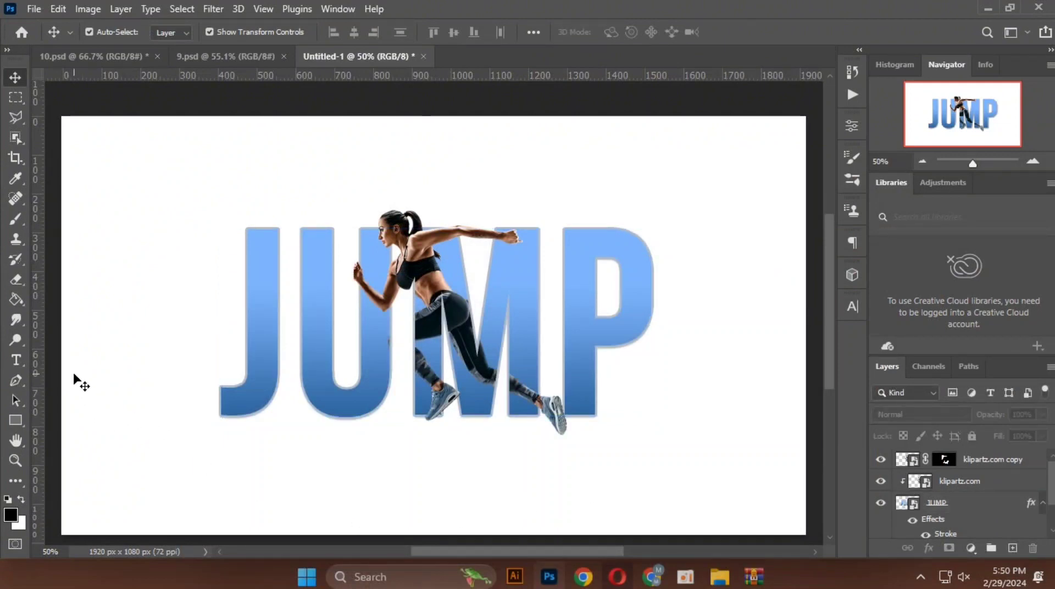